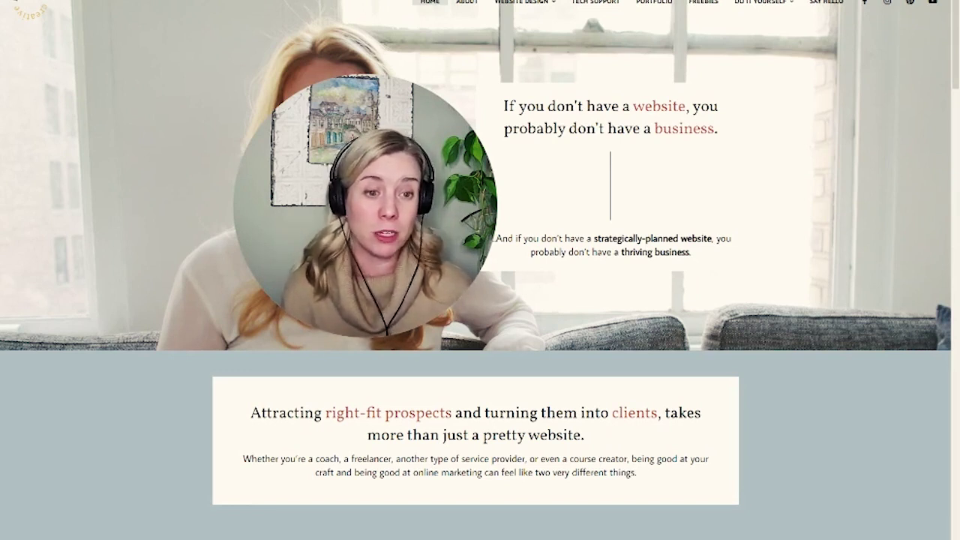
click(343, 322)
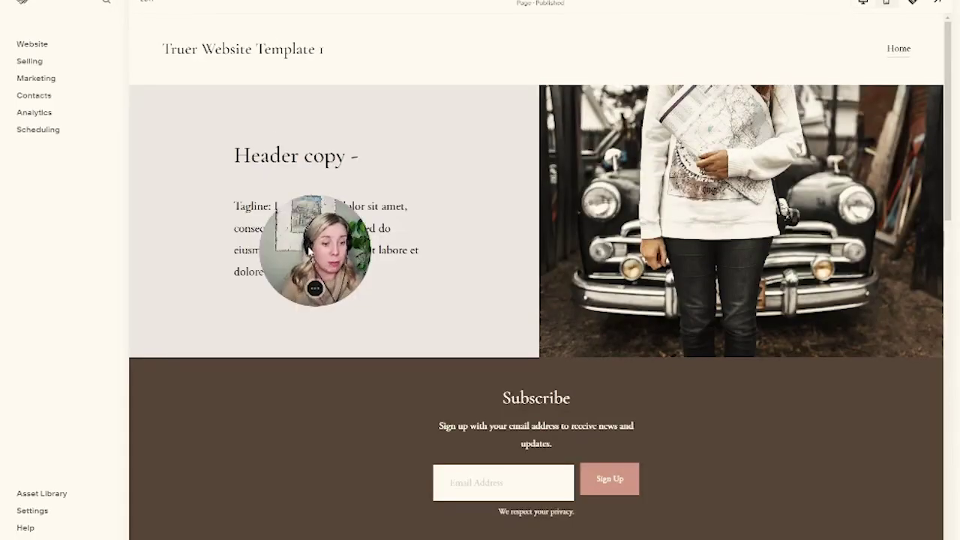
drag(313, 250, 138, 394)
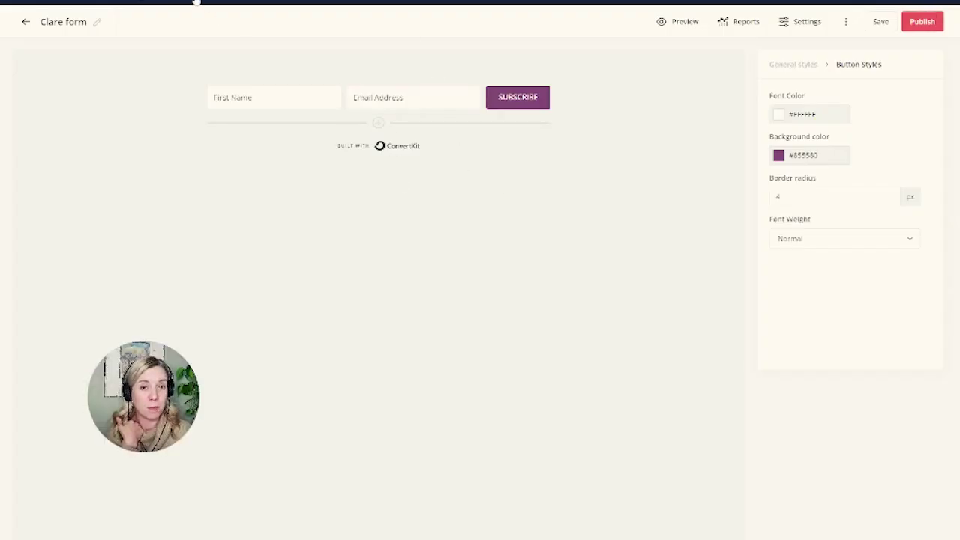
Create a new inline form in ConvertKit using the Pine template
mouse_move(197, 3)
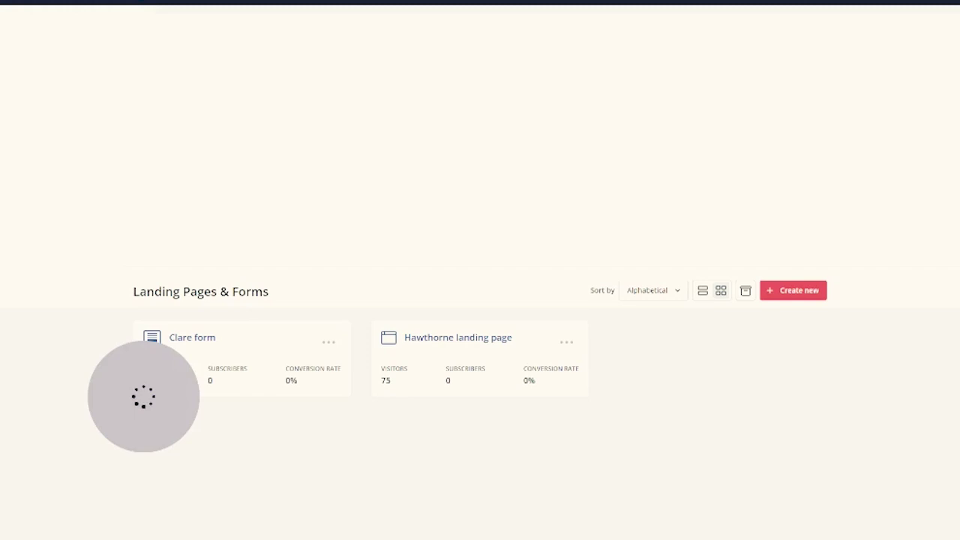
click(797, 296)
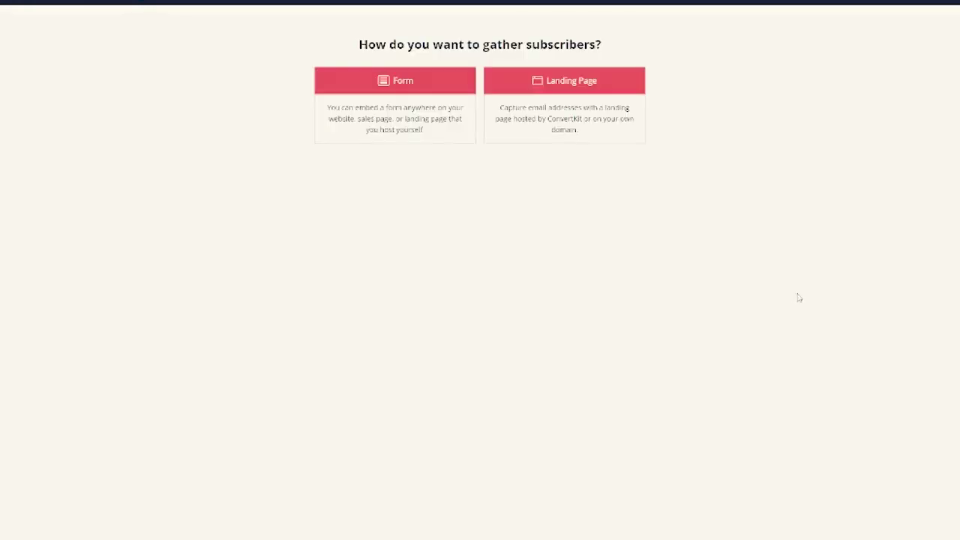
click(432, 126)
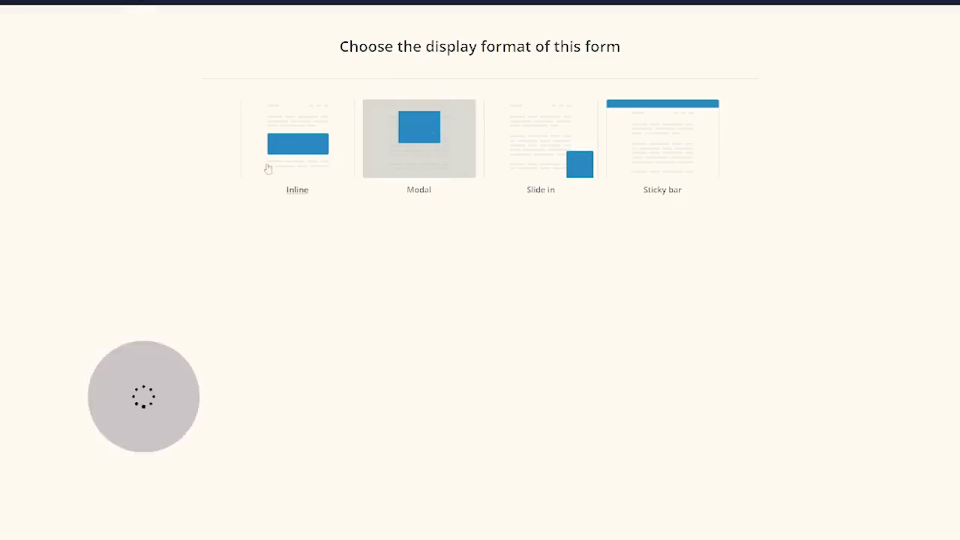
click(274, 166)
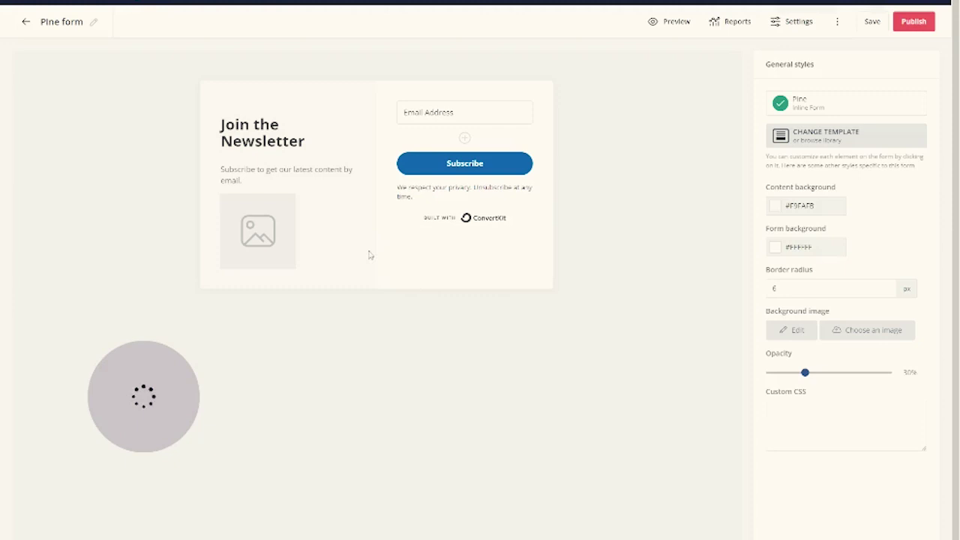
Upload the Freebie graphic into the image placeholder below the form's subheading
click(263, 132)
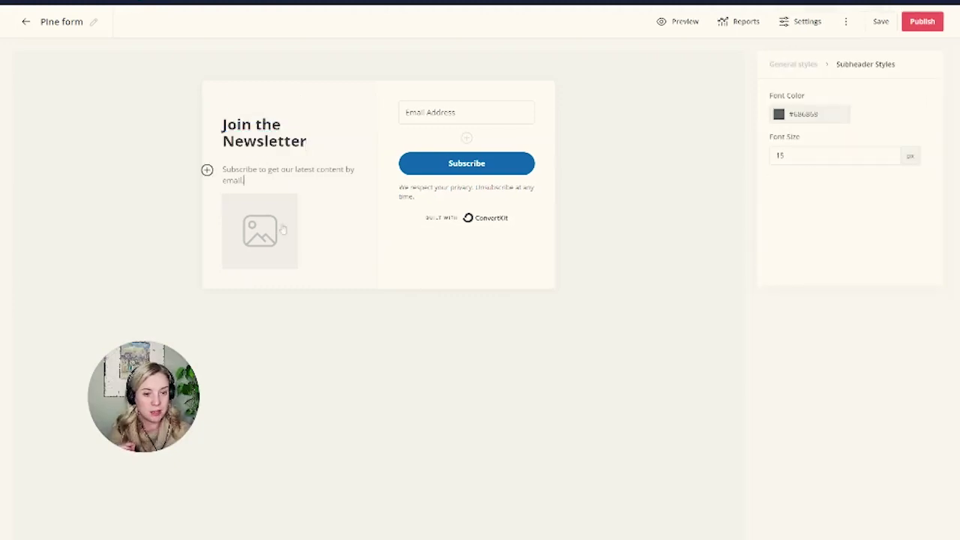
click(282, 228)
click(798, 109)
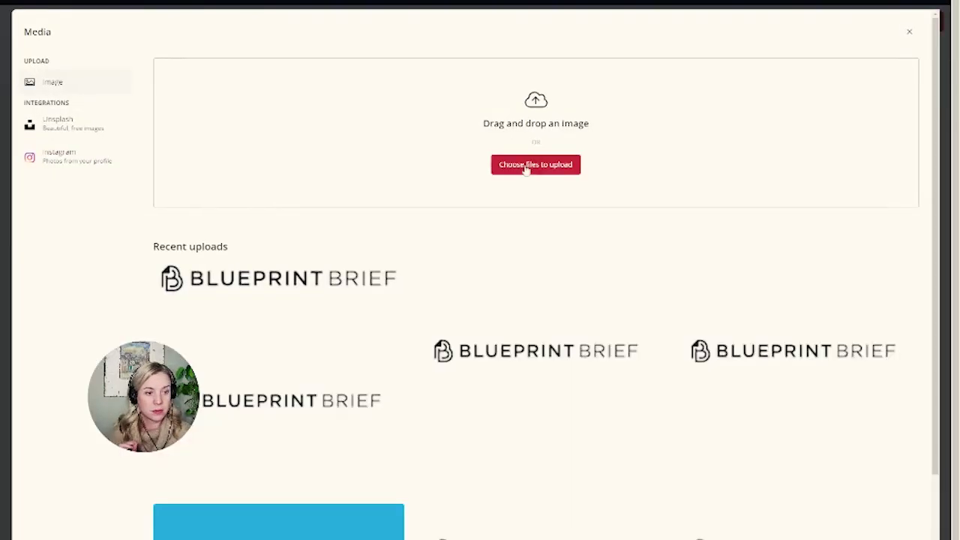
click(527, 168)
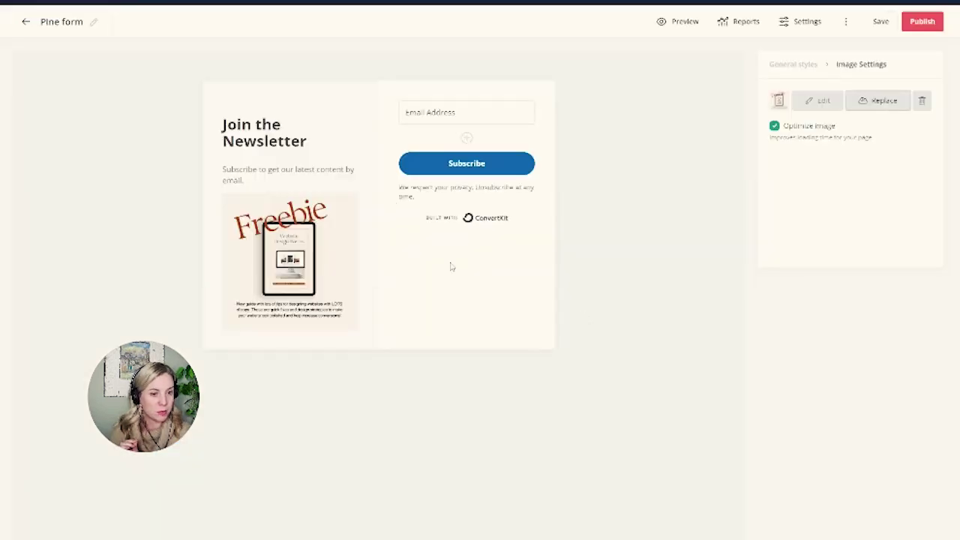
Add a required First Name custom field above the Email Address field
click(467, 138)
drag(395, 143, 394, 111)
click(810, 115)
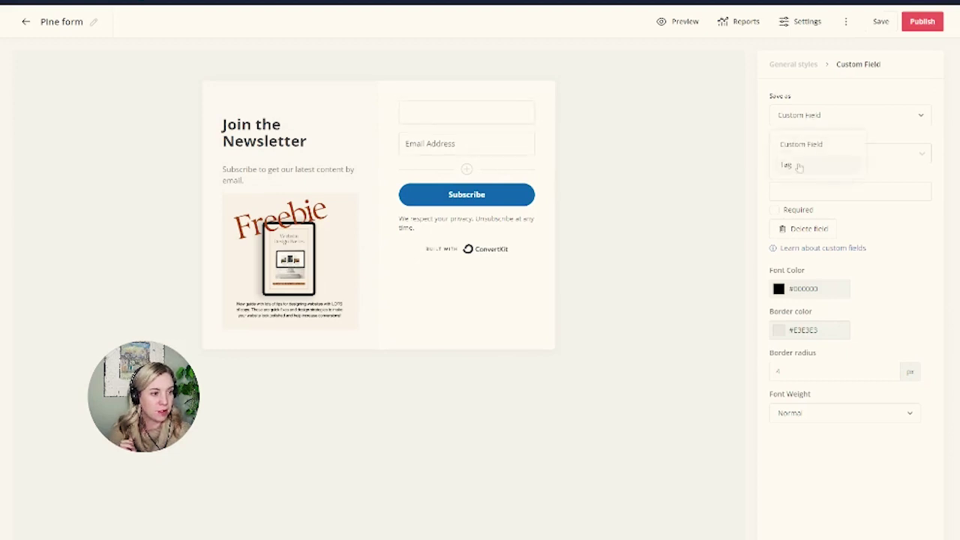
click(801, 144)
click(804, 152)
click(802, 178)
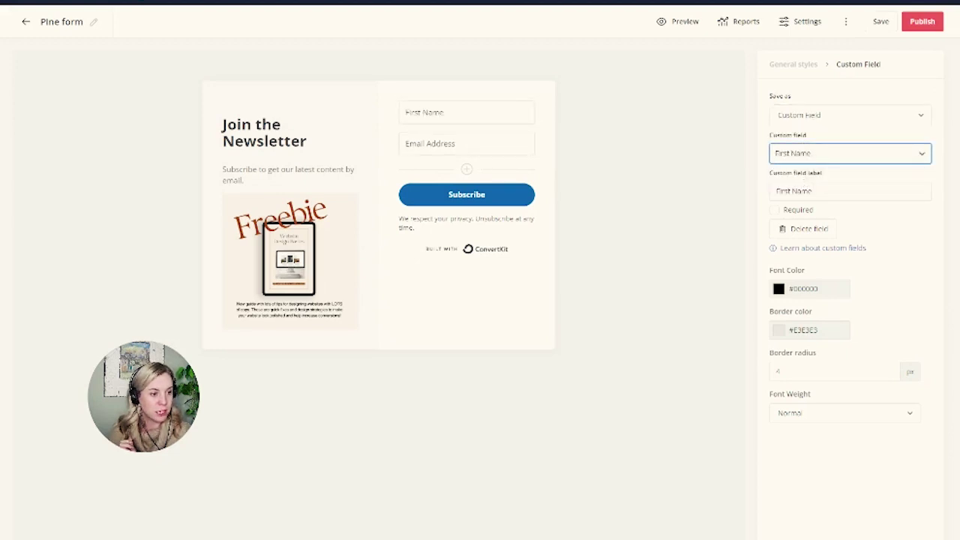
click(774, 210)
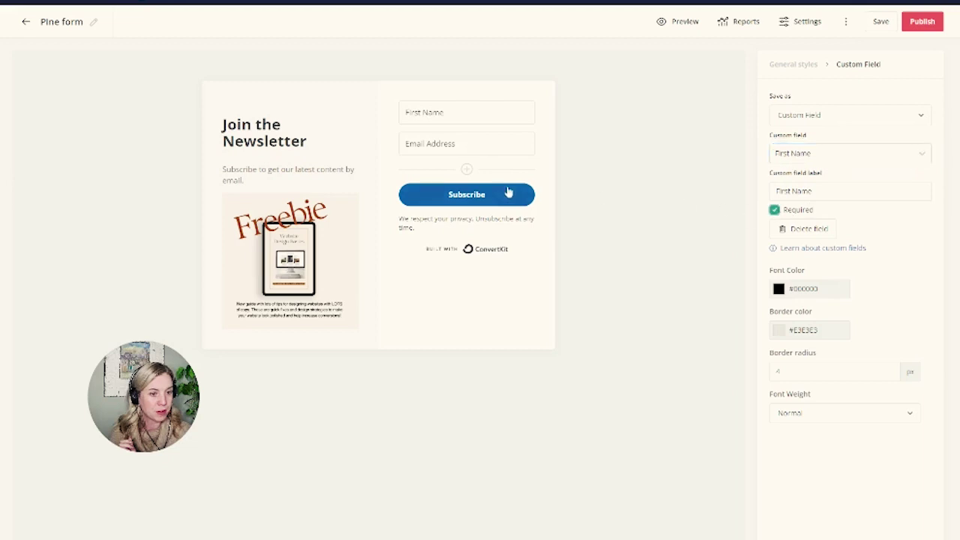
Add another custom field between First Name and Email Address, and delete it again
click(467, 170)
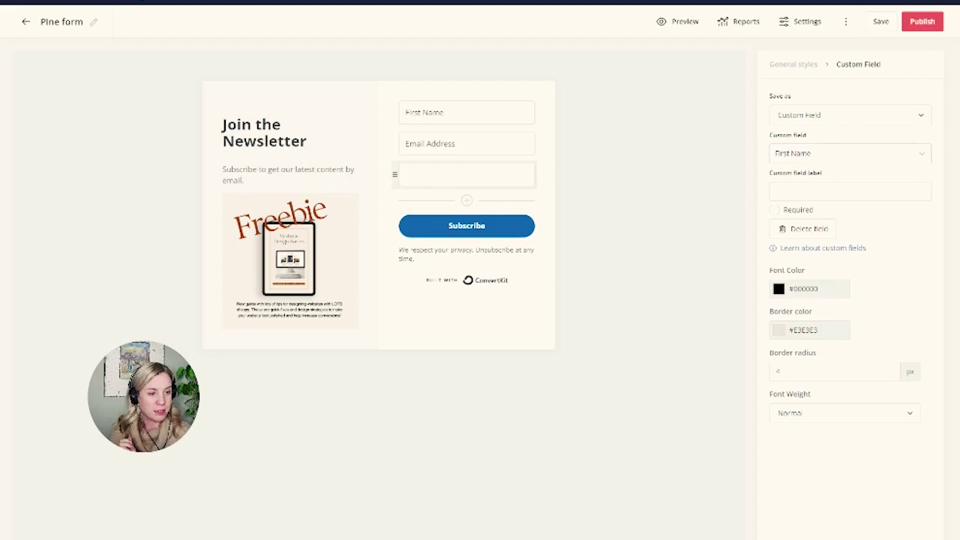
drag(395, 178, 409, 135)
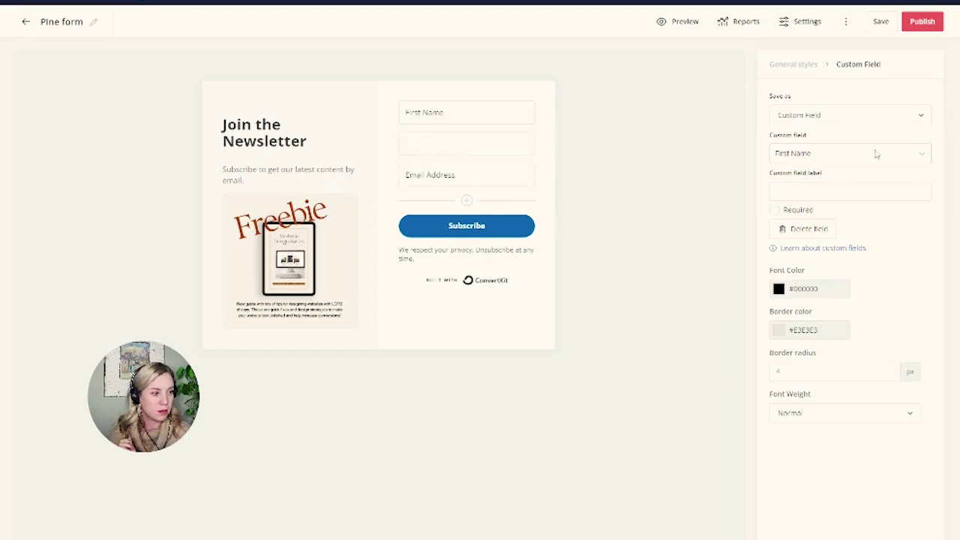
click(876, 154)
click(909, 125)
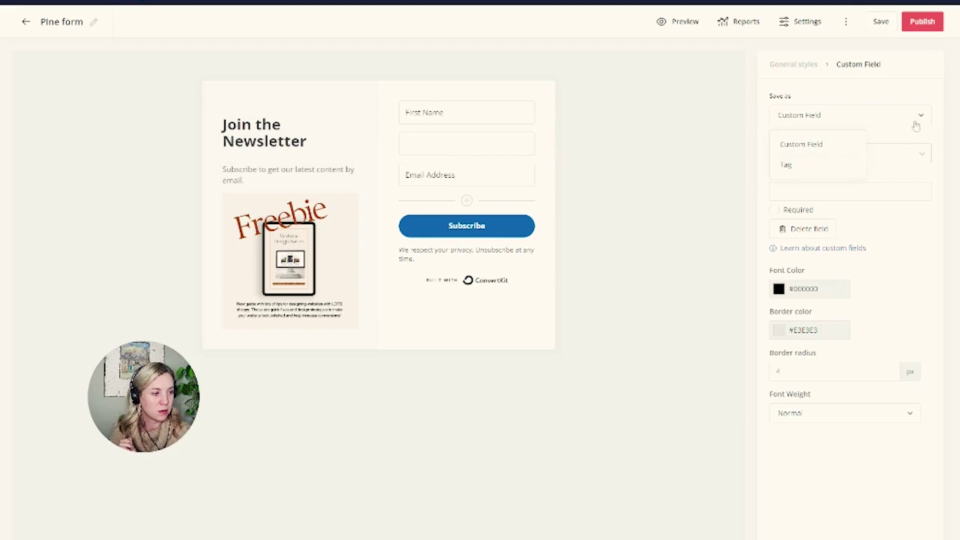
click(915, 126)
click(810, 153)
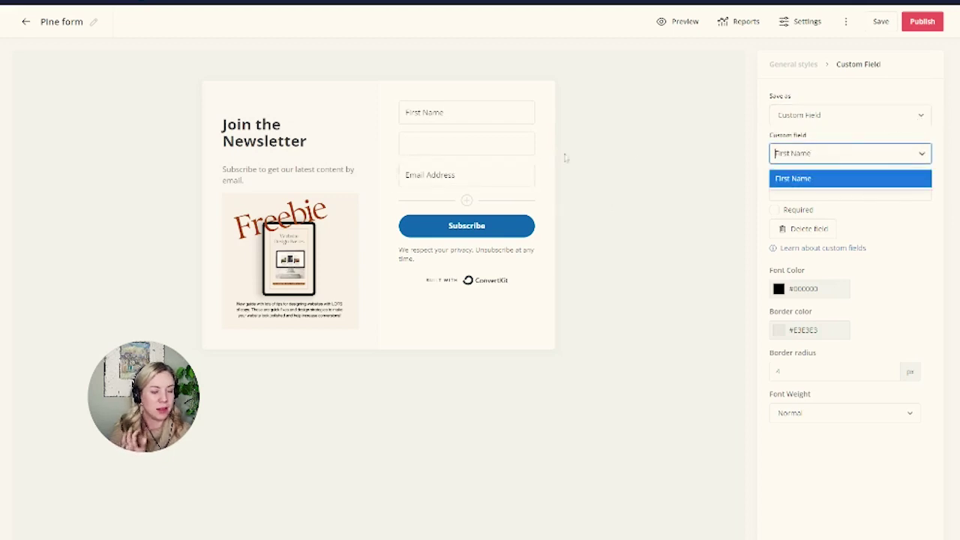
click(405, 143)
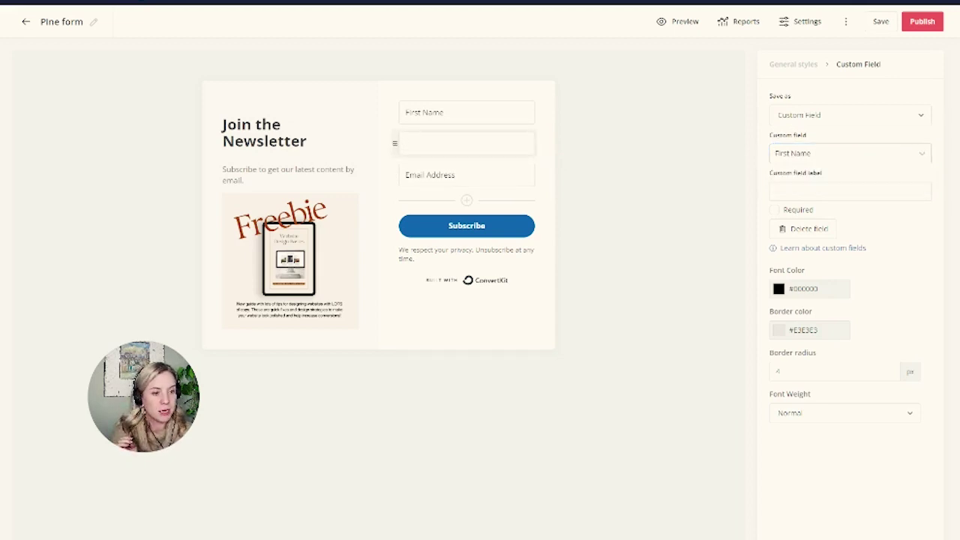
click(795, 233)
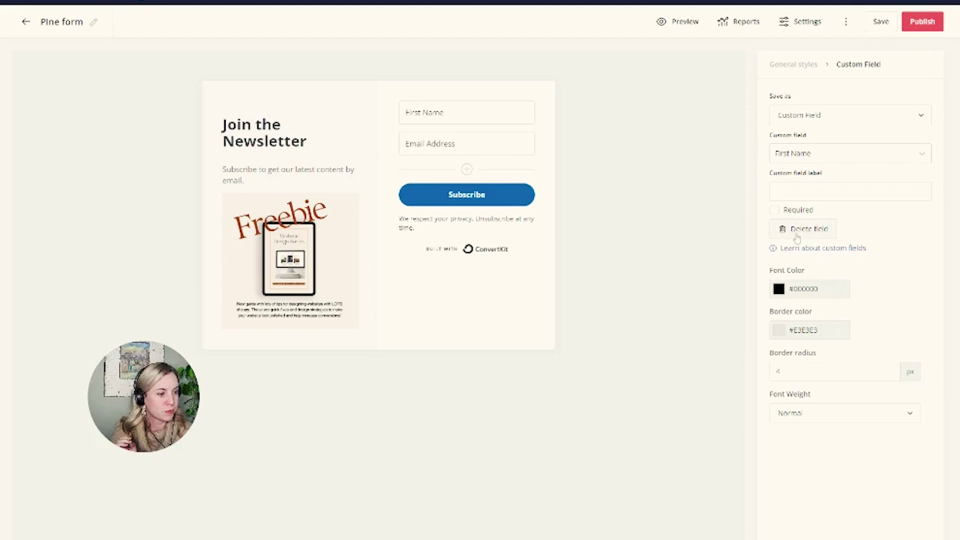
Set the Subscribe button's background color to #6C7985 and its text to SUBSCRIBE
click(488, 199)
click(806, 156)
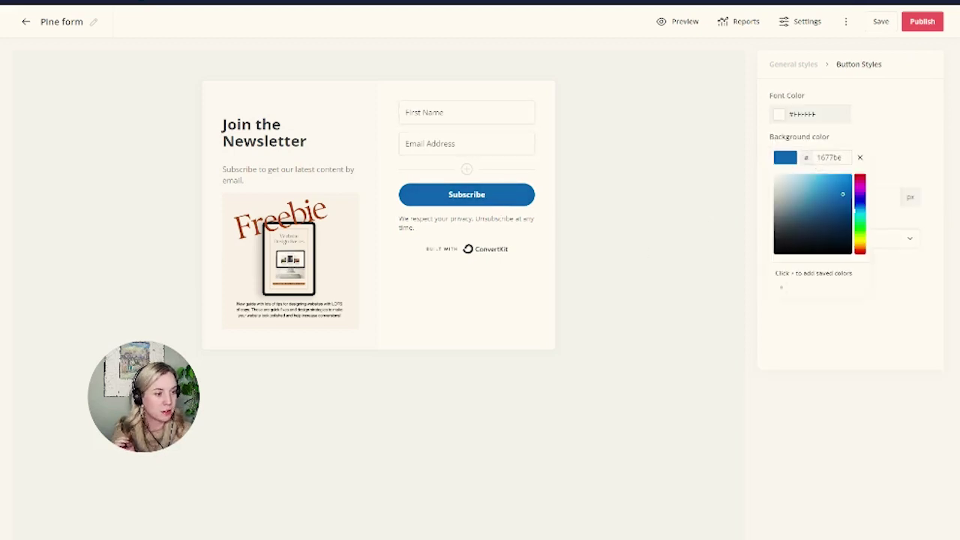
mouse_move(837, 207)
mouse_down()
mouse_move(791, 234)
mouse_move(787, 213)
mouse_up()
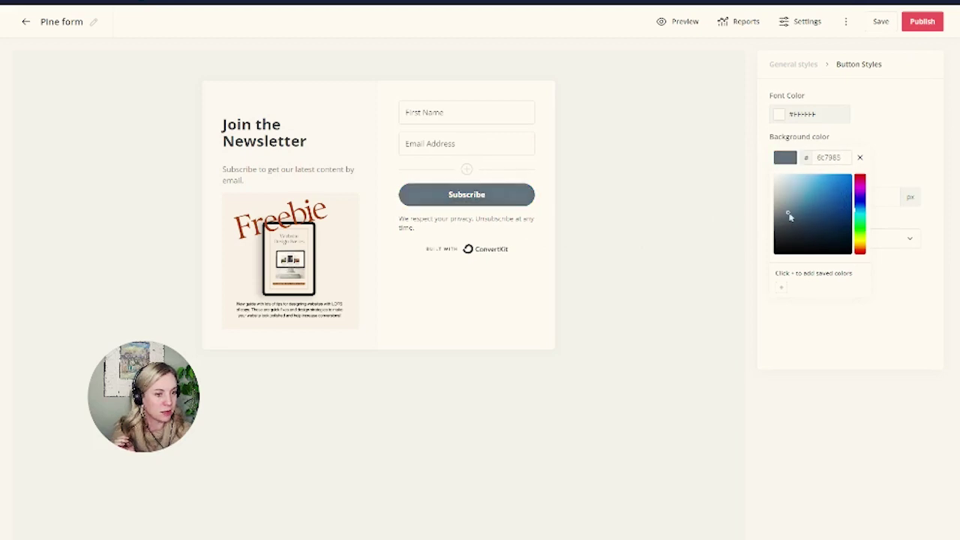
click(495, 197)
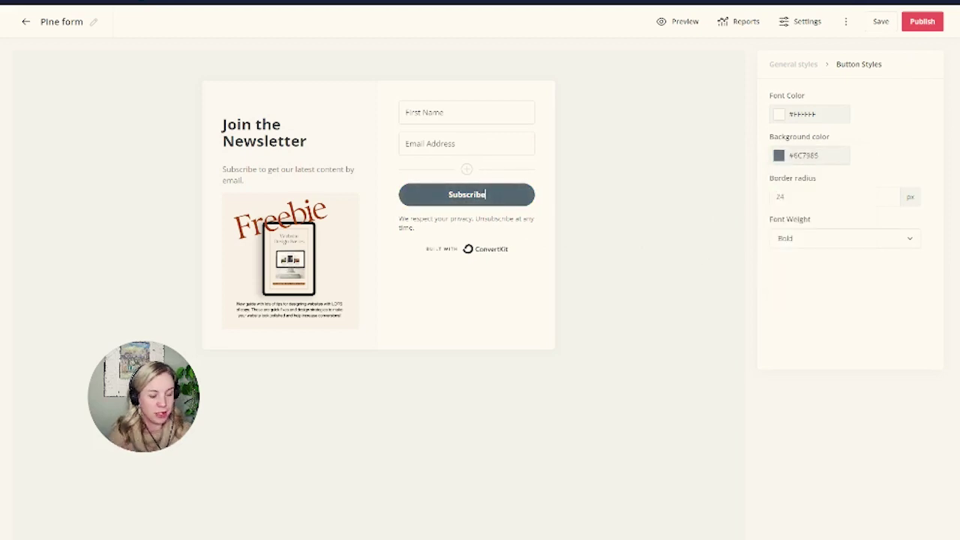
key(ctrl+a)
text(SU)
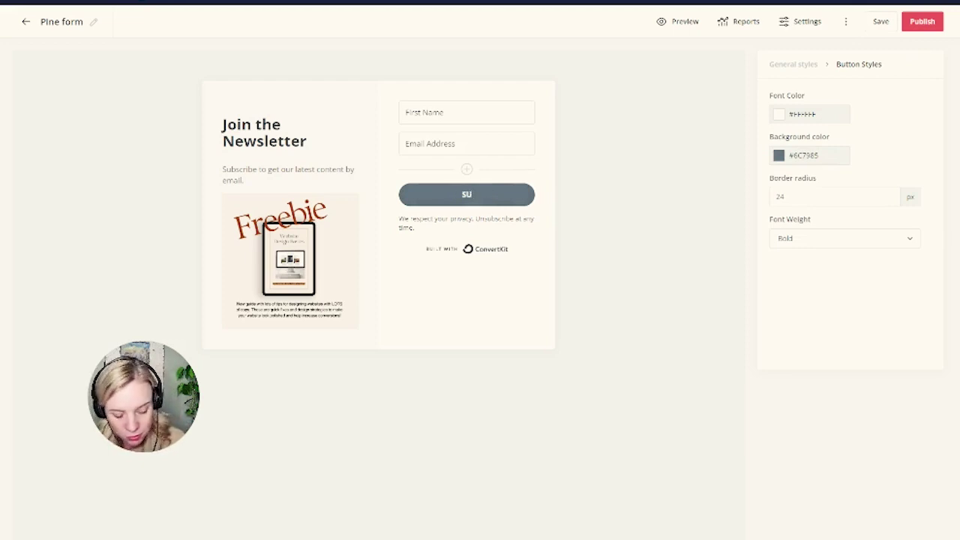
text(BSCRIBE)
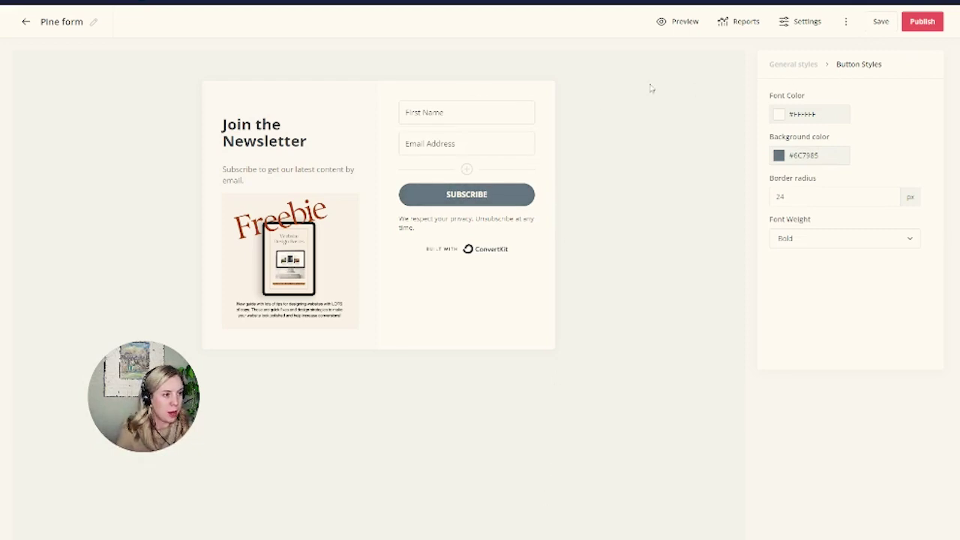
Save and publish the form, and copy its share link from the embed options
click(883, 27)
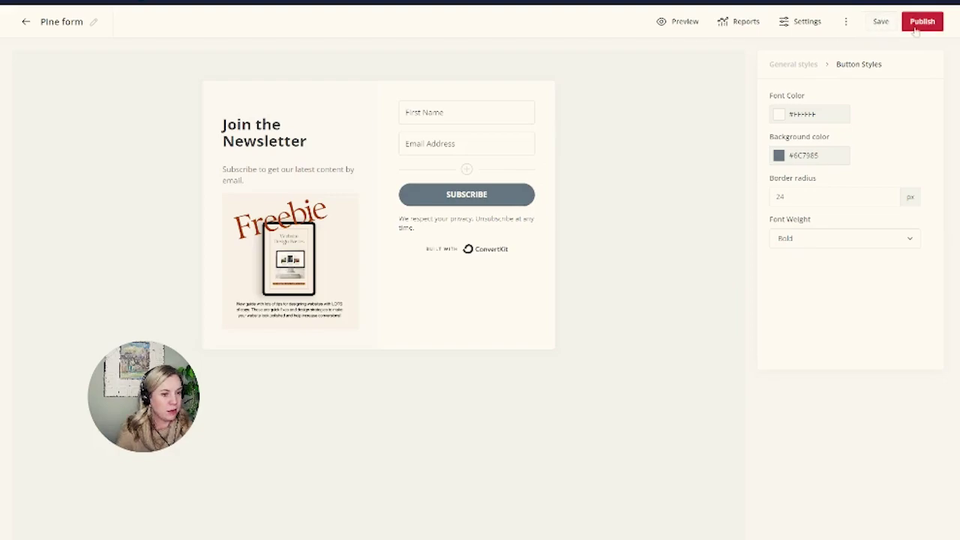
click(922, 23)
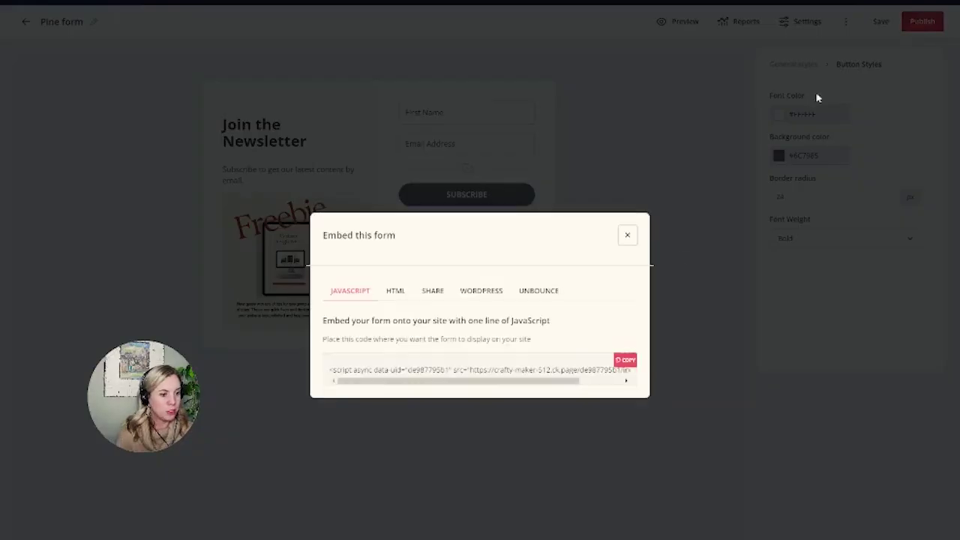
click(433, 291)
click(625, 357)
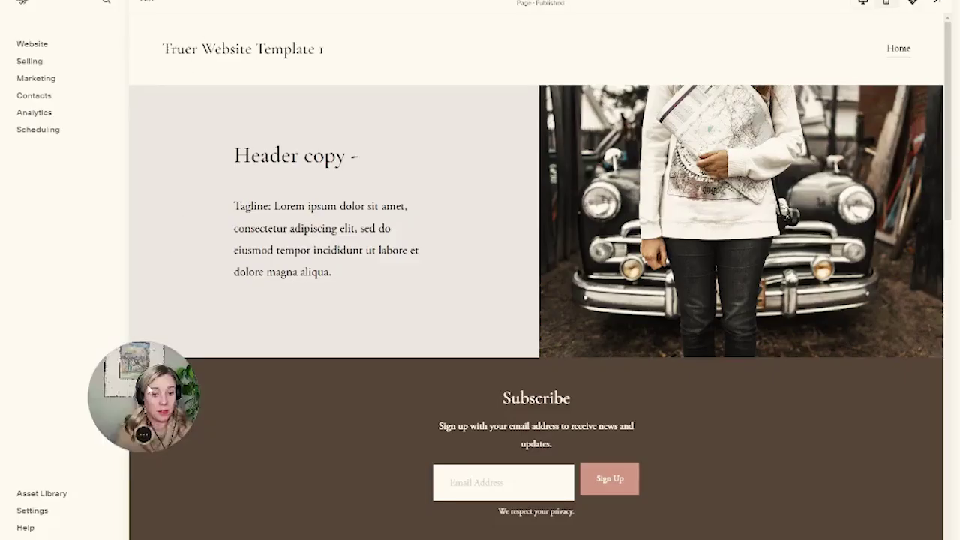
Switch to the Squarespace page, open it for editing, and delete the Subscribe newsletter block from the brown section
click(149, 4)
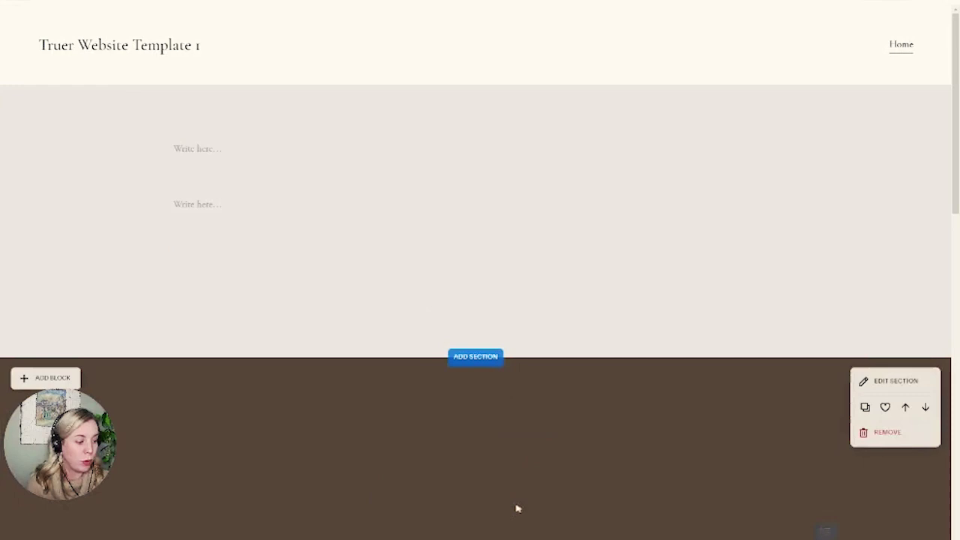
scroll(516, 508, down, 10)
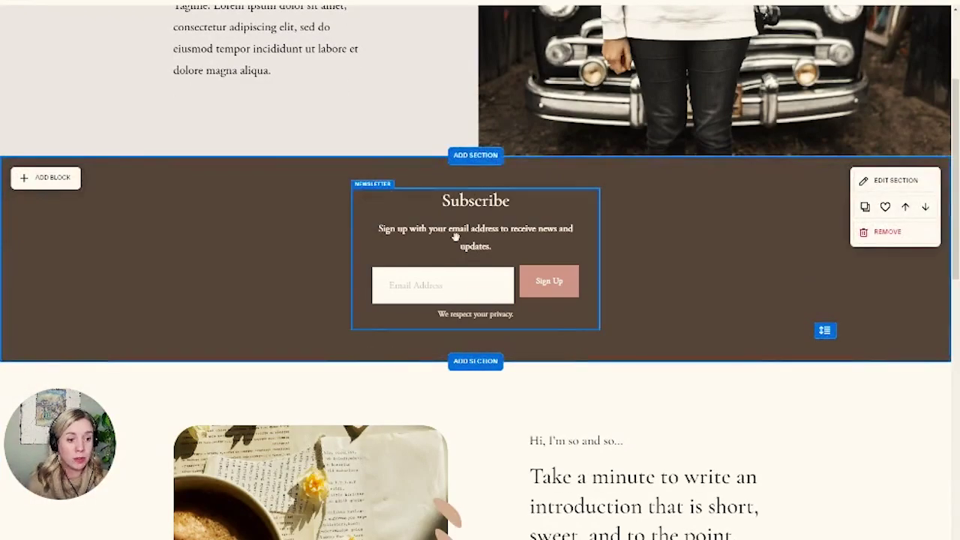
click(455, 237)
click(430, 166)
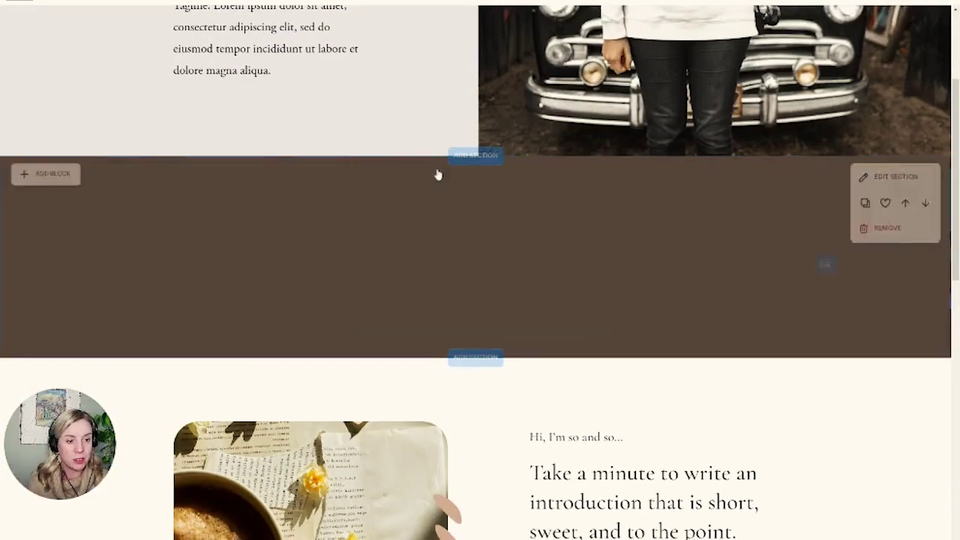
Add a Code block to the empty brown section and replace its sample HTML with the copied form link
click(60, 178)
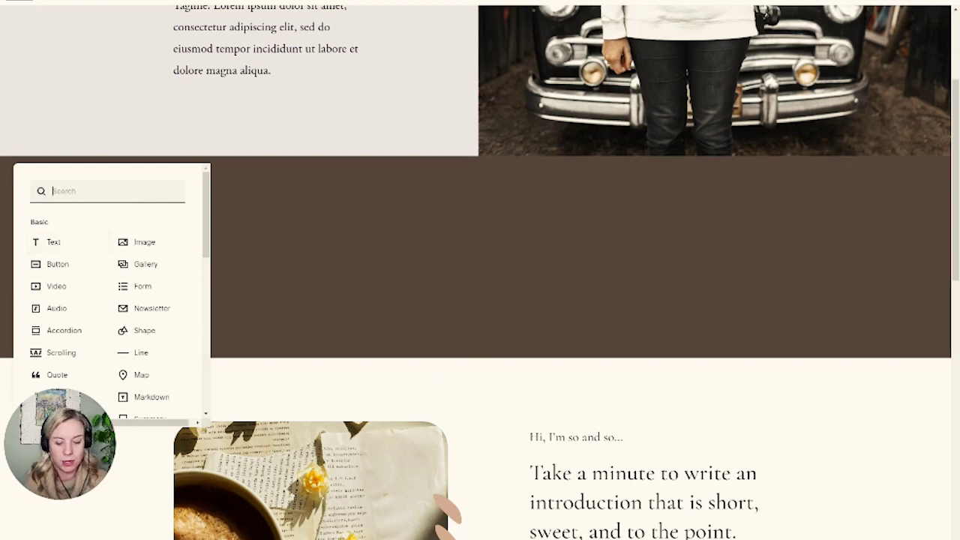
text(code)
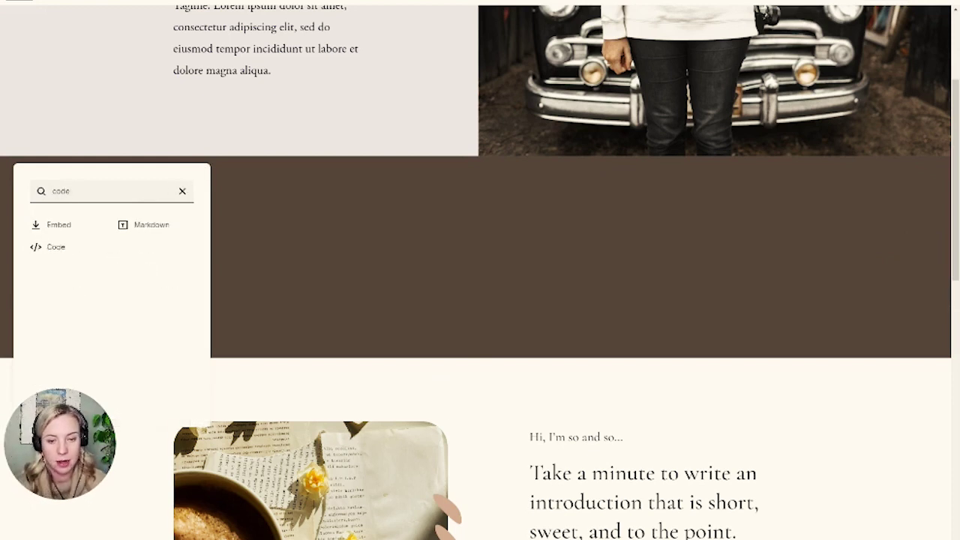
click(72, 249)
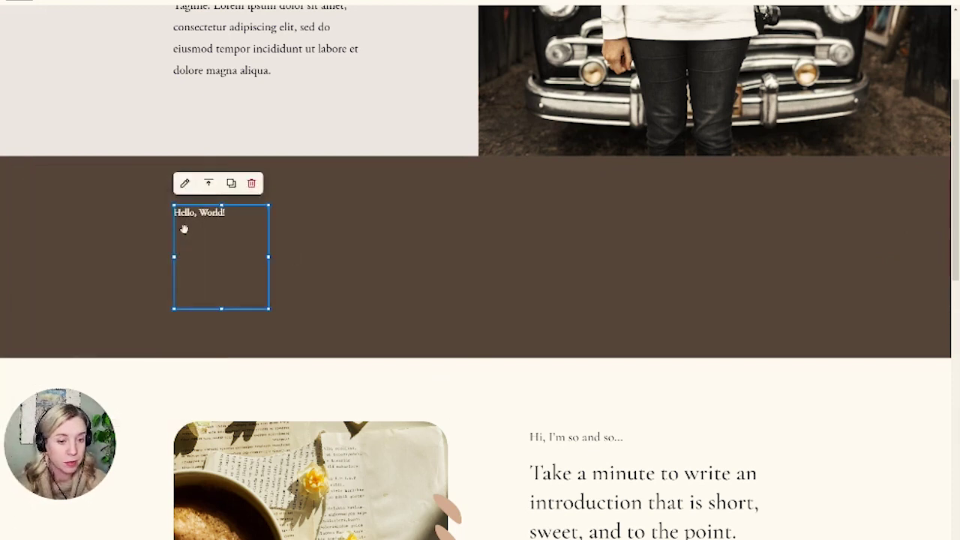
click(185, 183)
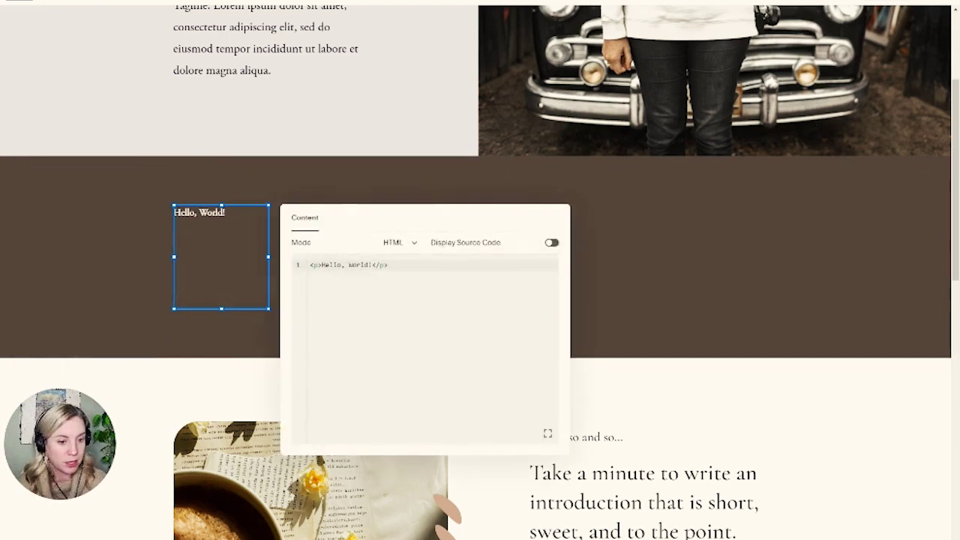
key(ctrl+a)
key(ctrl+v)
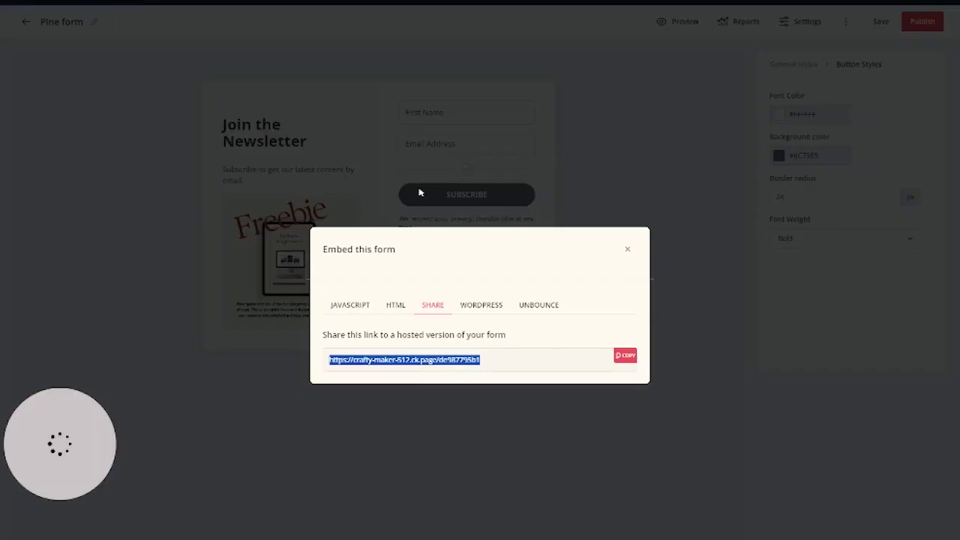
Copy the form's HTML embed code and paste it over the link in the Squarespace Code block
click(390, 307)
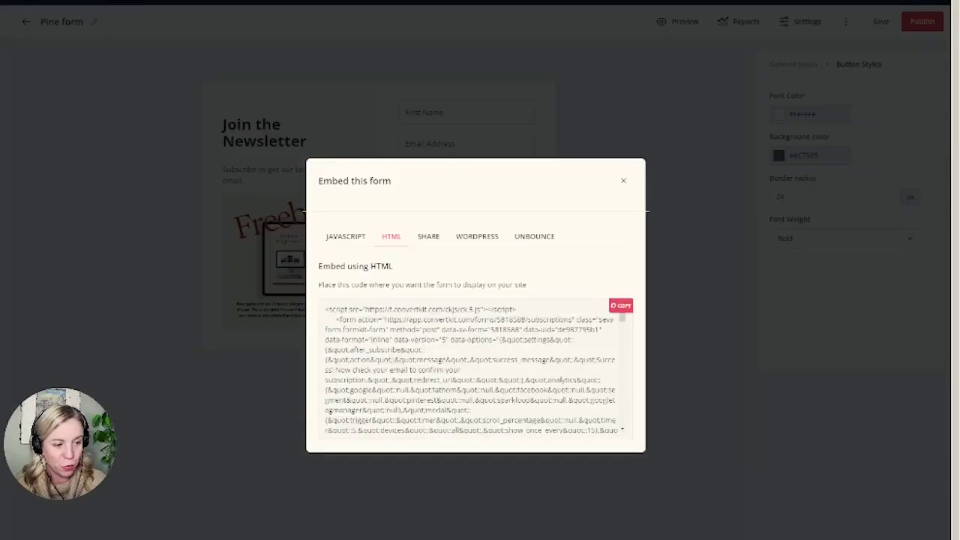
click(616, 307)
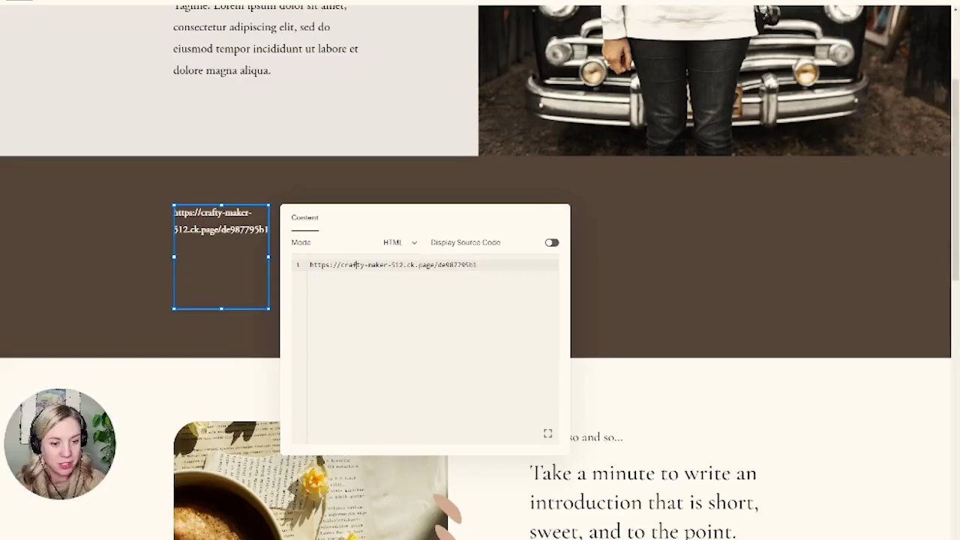
key(ctrl+a)
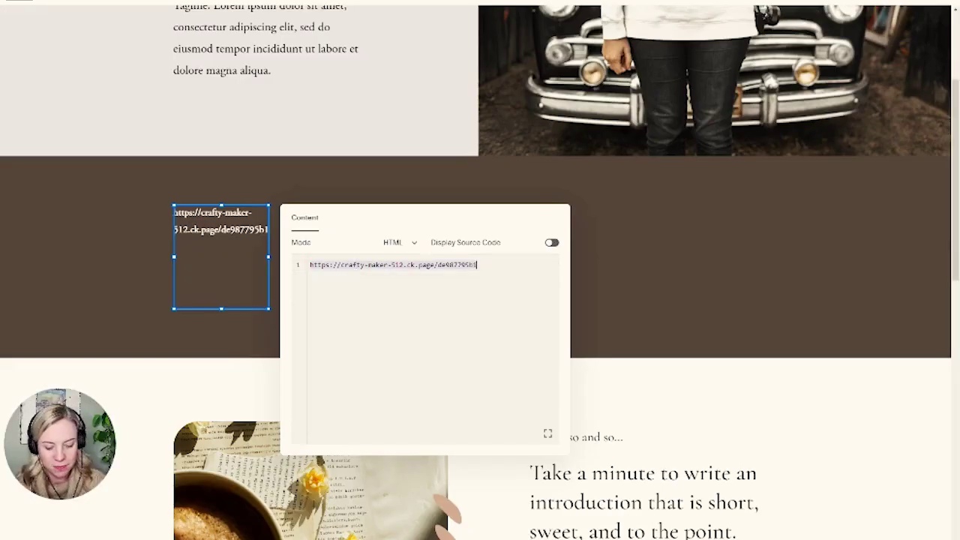
key(ctrl+v)
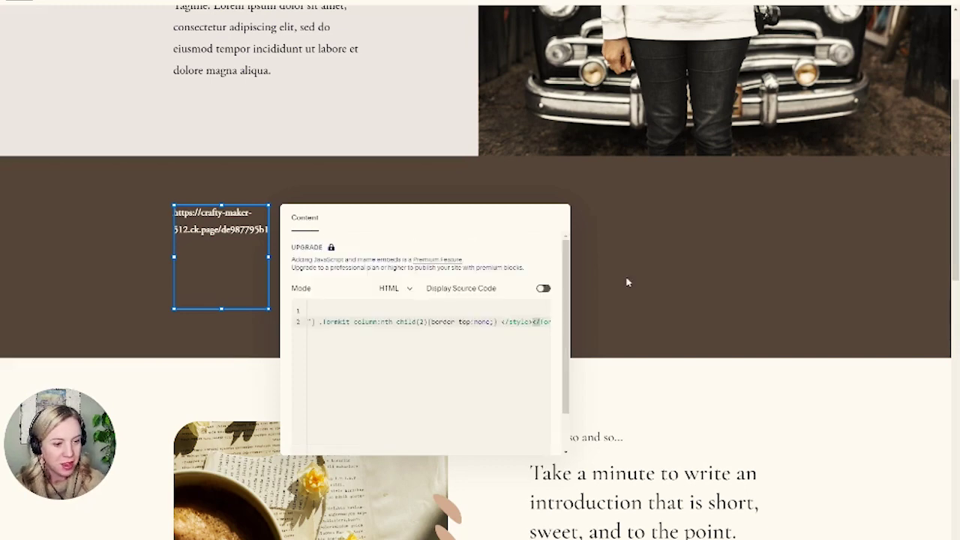
click(628, 282)
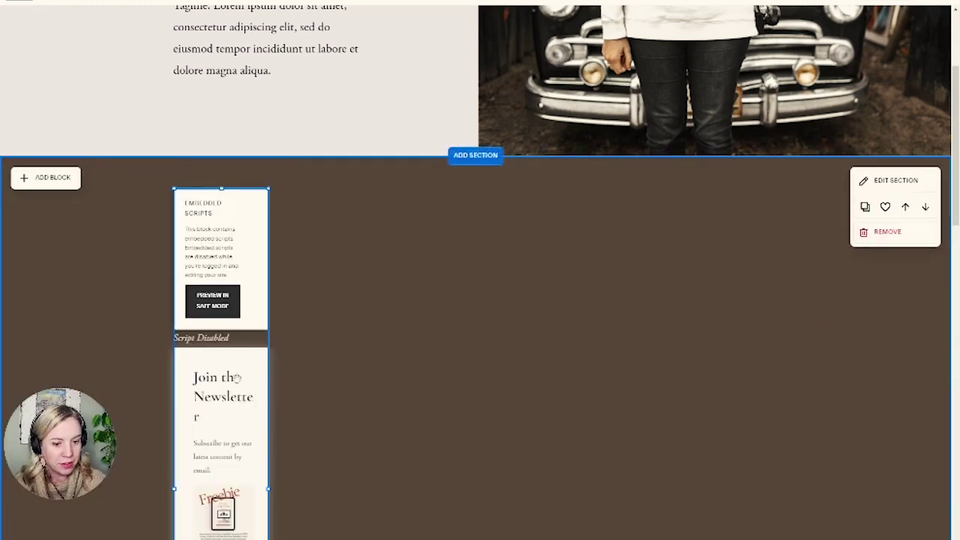
Widen the Code block to match the newsletter form's width and center it in the brown section
click(267, 466)
drag(268, 466, 701, 450)
drag(386, 420, 333, 418)
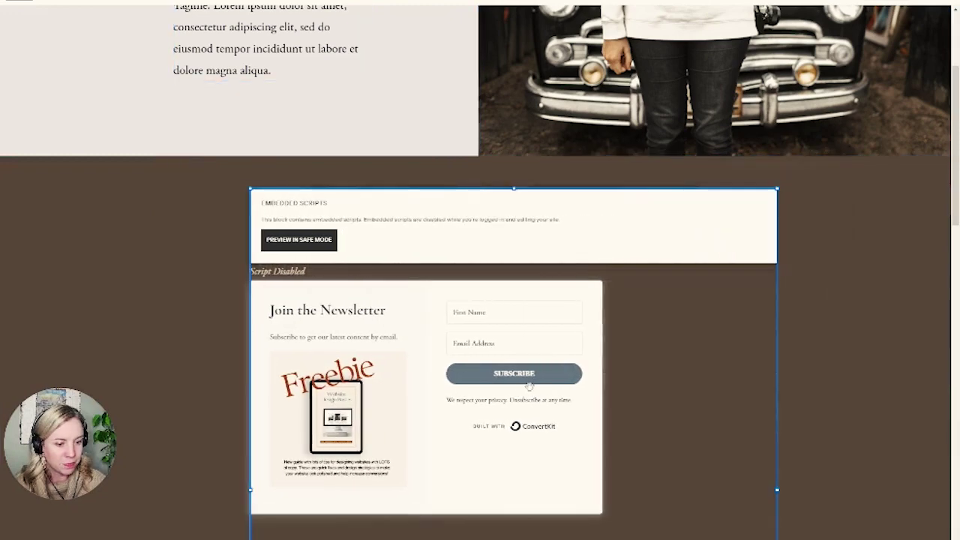
scroll(552, 369, down, 3)
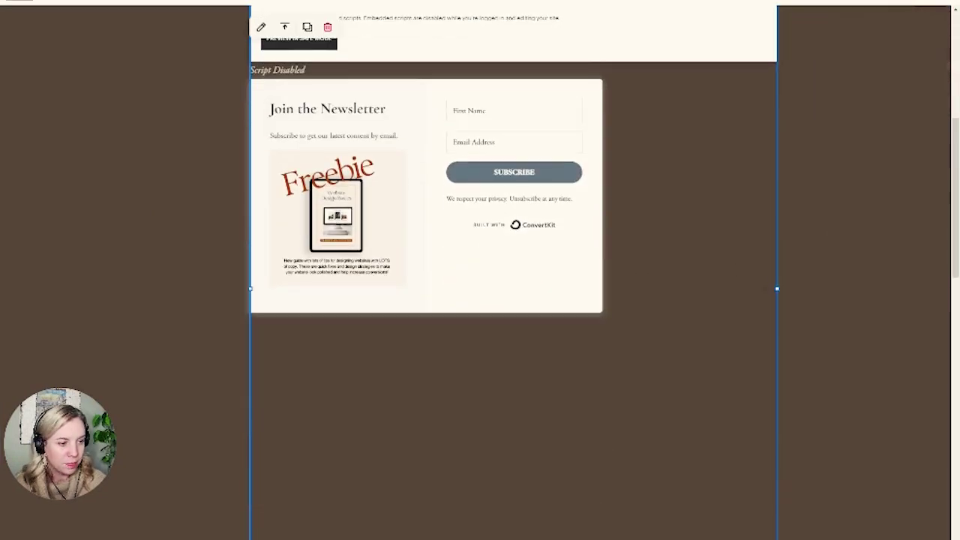
drag(777, 288, 599, 288)
scroll(553, 289, up, 2)
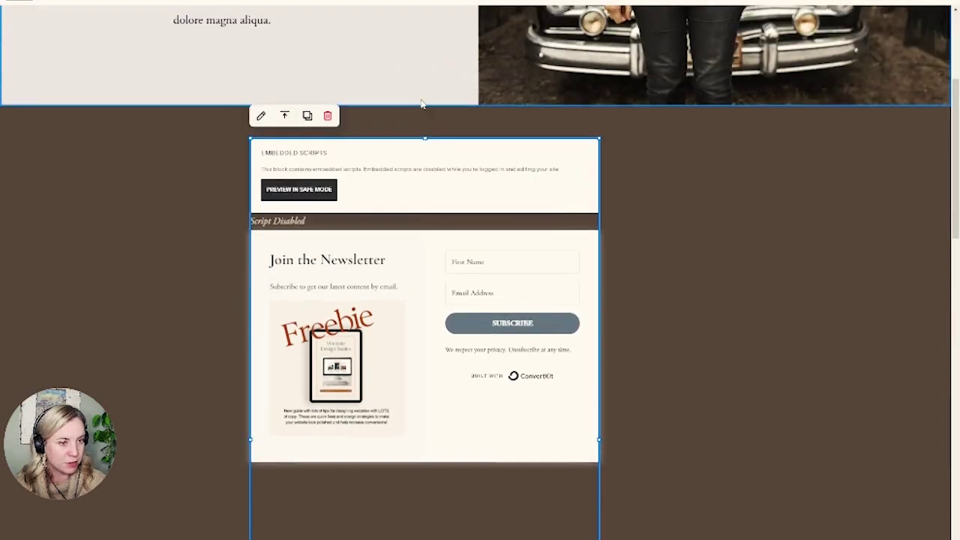
mouse_move(433, 235)
mouse_down()
mouse_move(442, 234)
mouse_move(417, 233)
mouse_up()
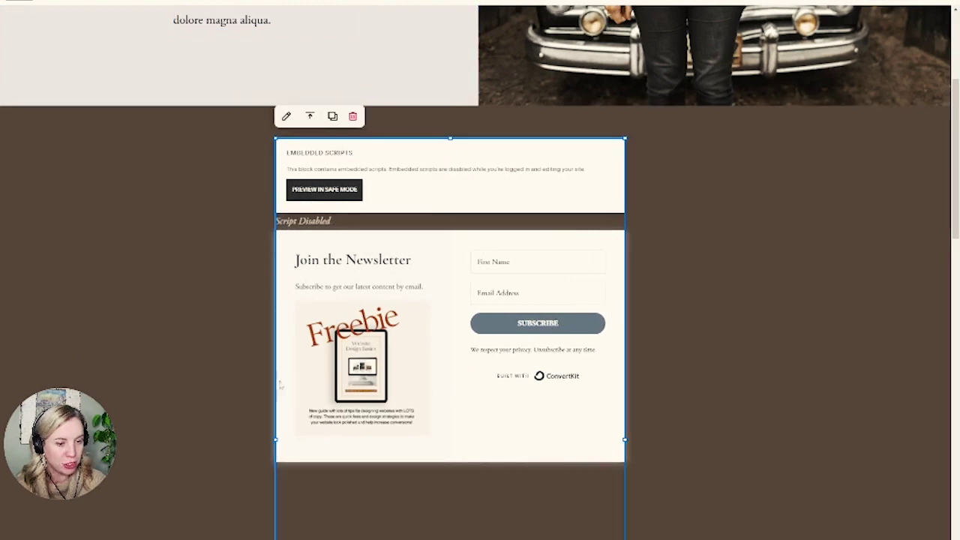
drag(456, 158, 454, 157)
Shorten the Code block and the brown section to remove the empty space below the form
scroll(485, 158, down, 5)
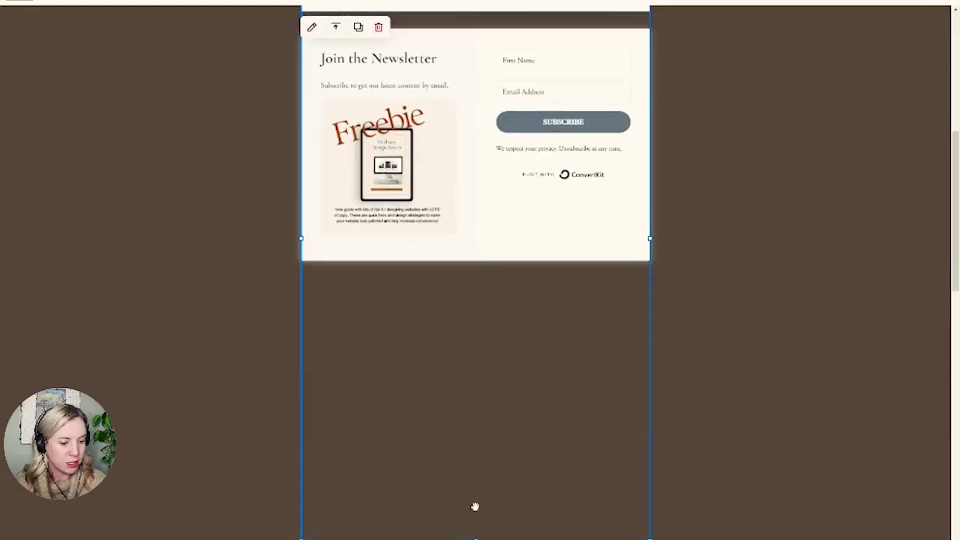
drag(396, 215, 399, 215)
scroll(674, 424, down, 3)
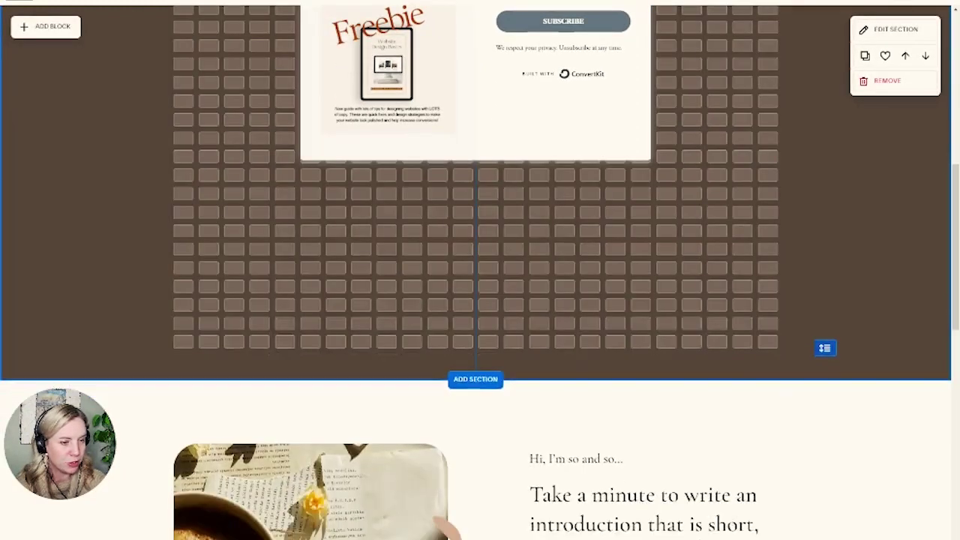
scroll(775, 189, up, 4)
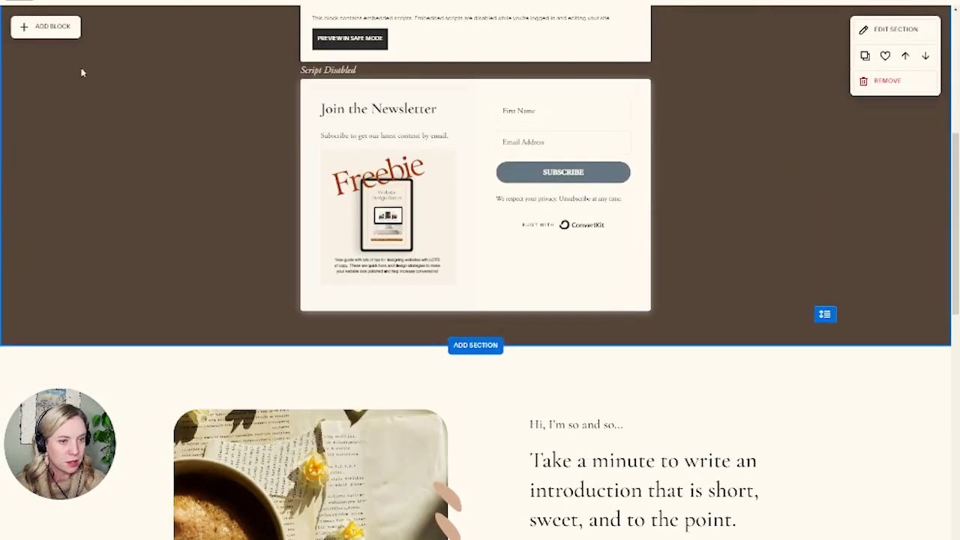
scroll(79, 68, up, 4)
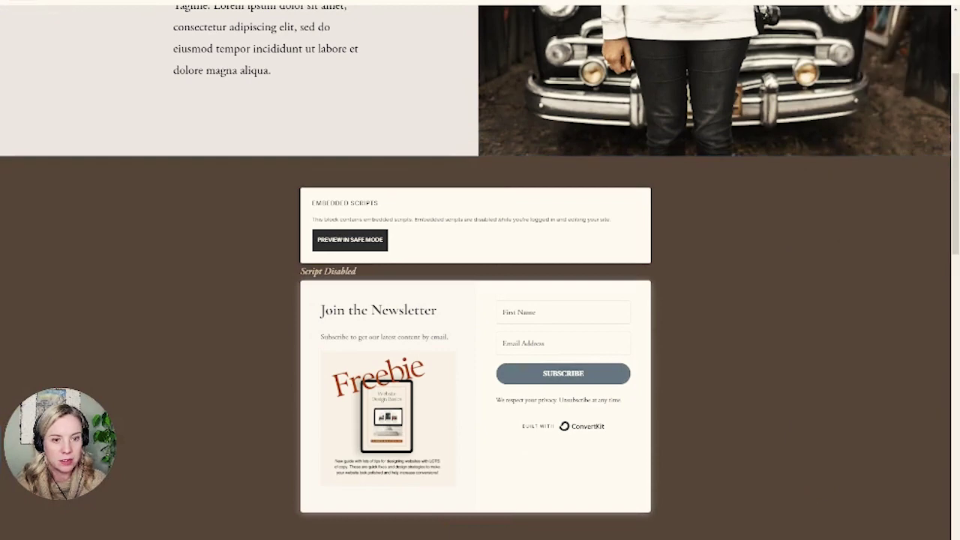
Leave editing to check the embedded form's layout on the page, and reopen the page for editing
click(51, 2)
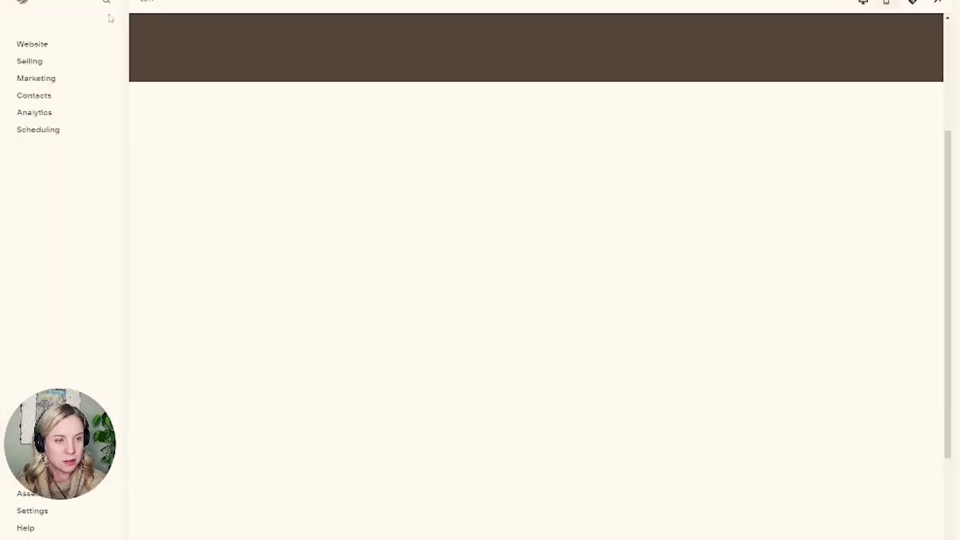
scroll(486, 279, down, 3)
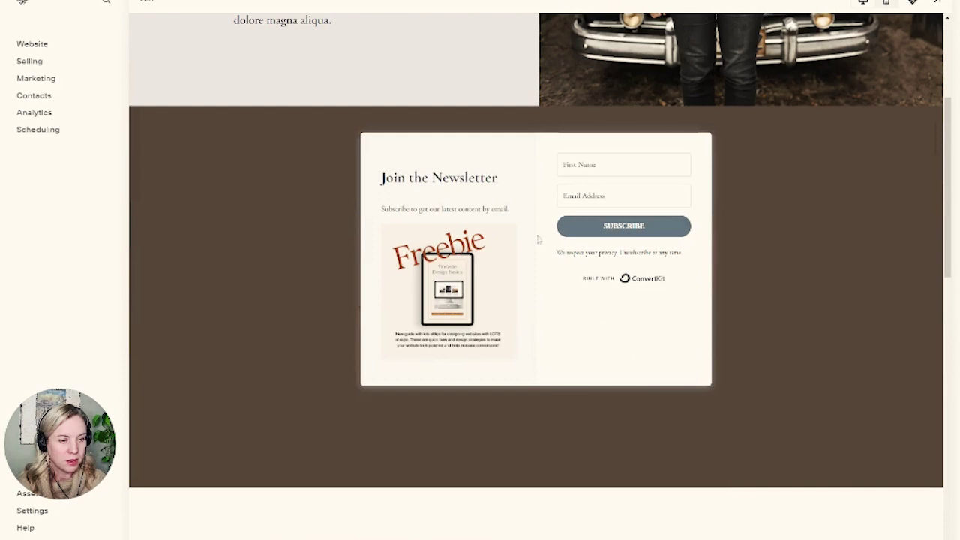
click(144, 3)
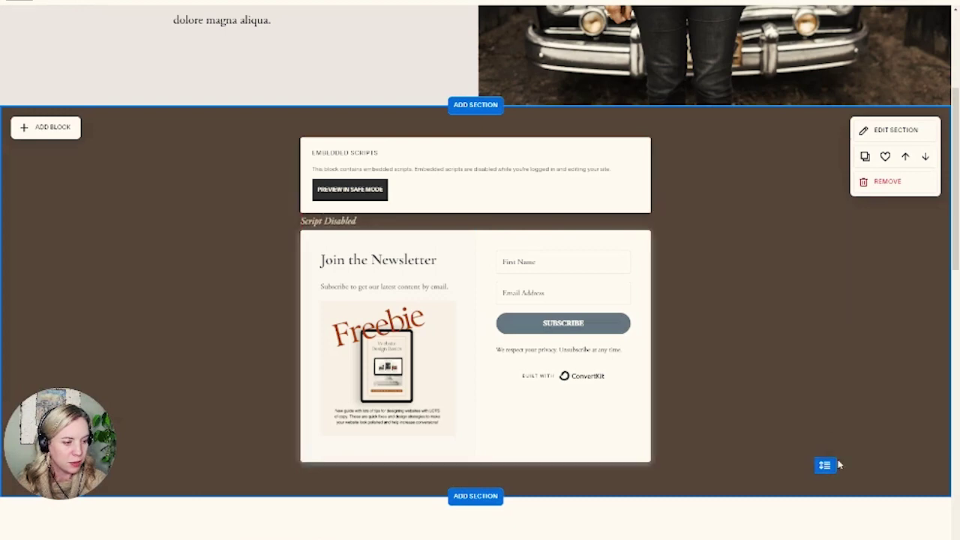
Lengthen the brown section, move the Code block down, and check its spacing outside the editor
drag(825, 465, 824, 498)
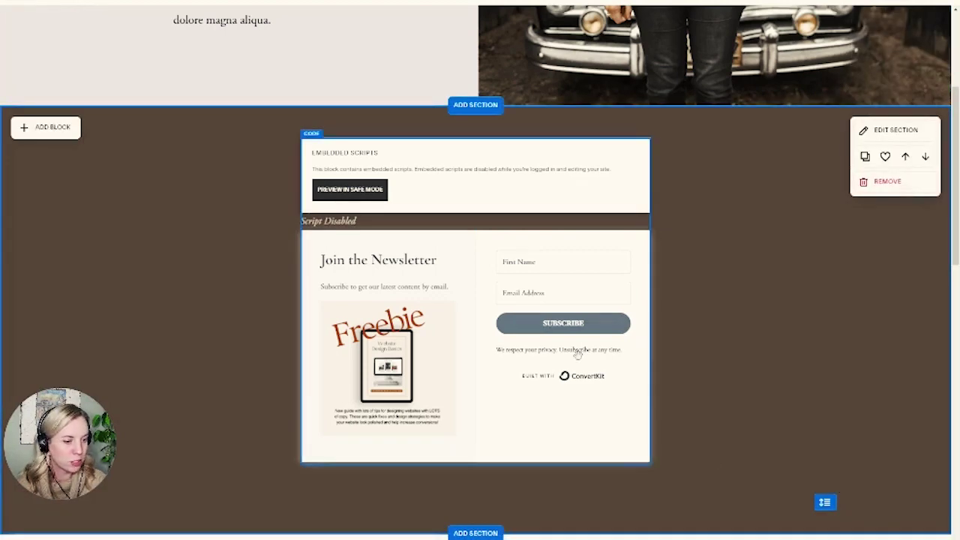
drag(574, 351, 574, 364)
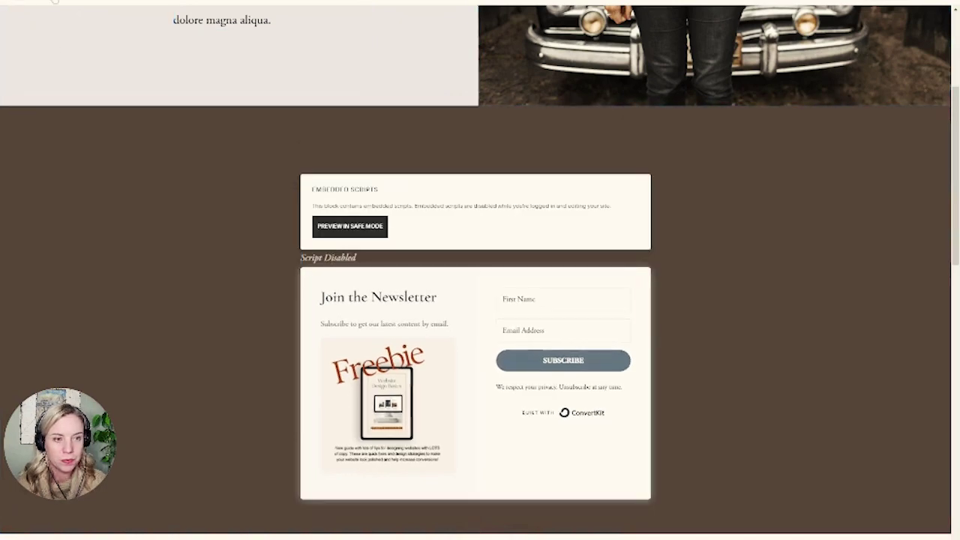
click(54, 2)
scroll(542, 184, down, 4)
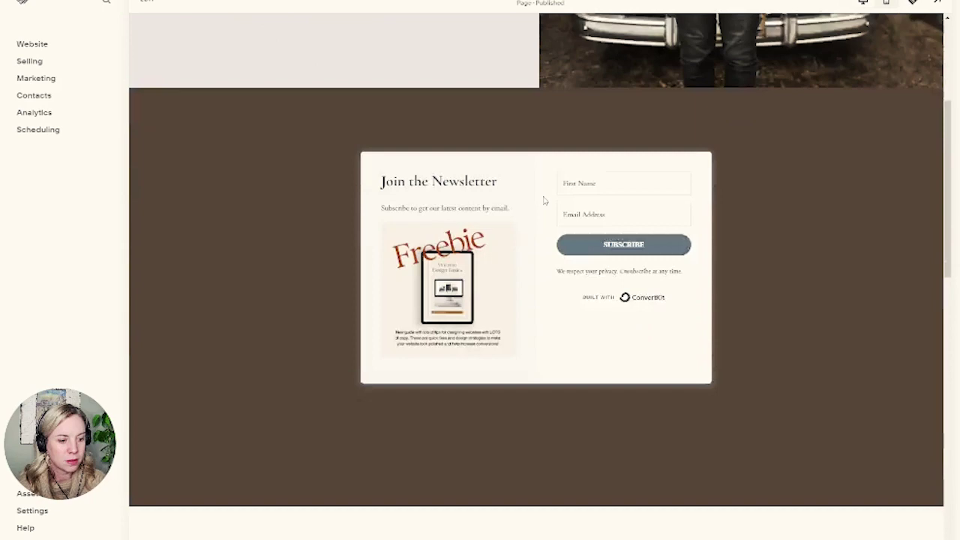
scroll(544, 200, down, 2)
scroll(488, 187, up, 3)
Reopen the page for editing and move the Code block farther down in the brown section
click(141, 3)
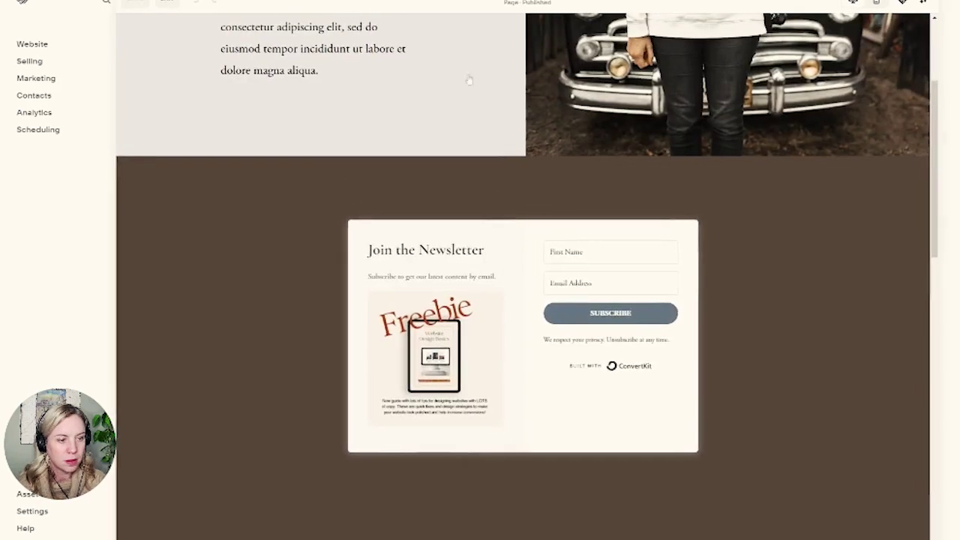
scroll(517, 168, down, 6)
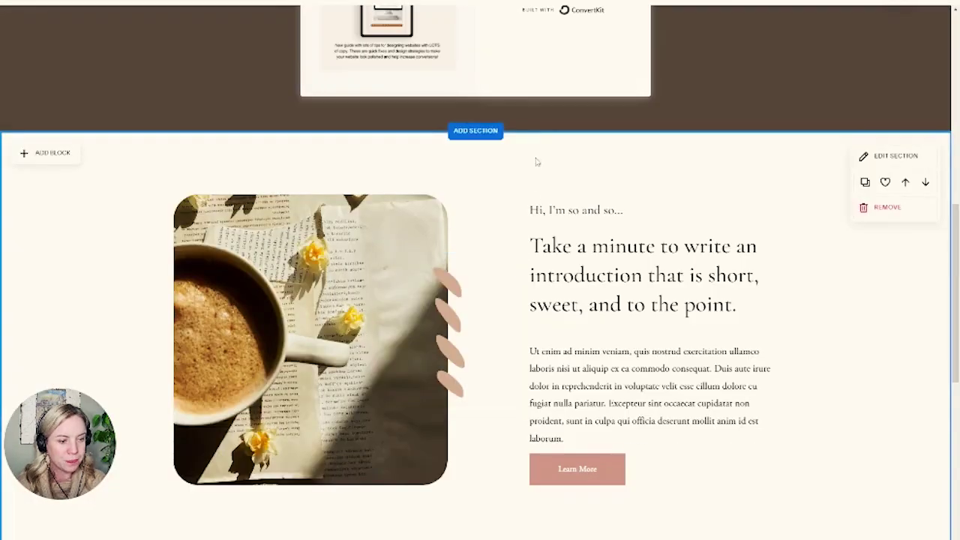
scroll(536, 160, up, 3)
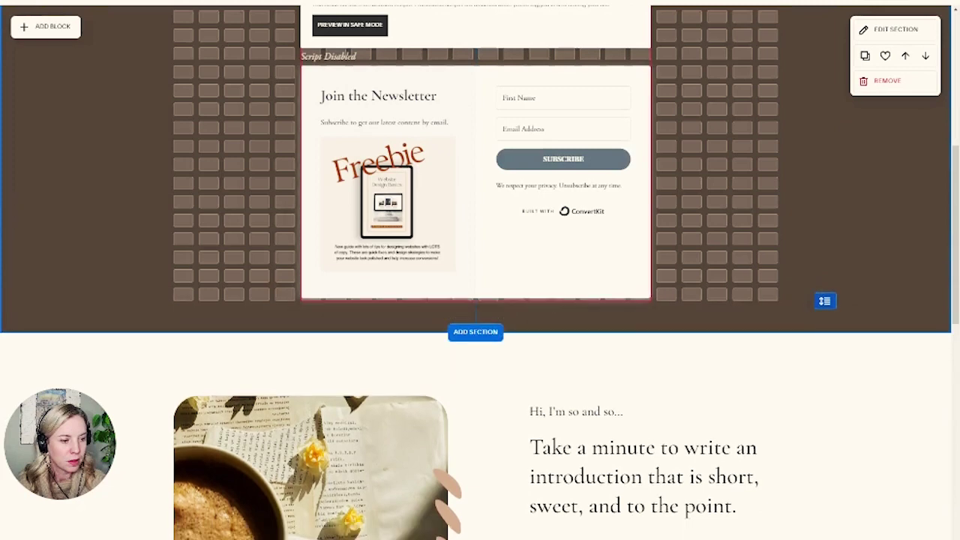
scroll(508, 137, up, 2)
drag(617, 225, 607, 256)
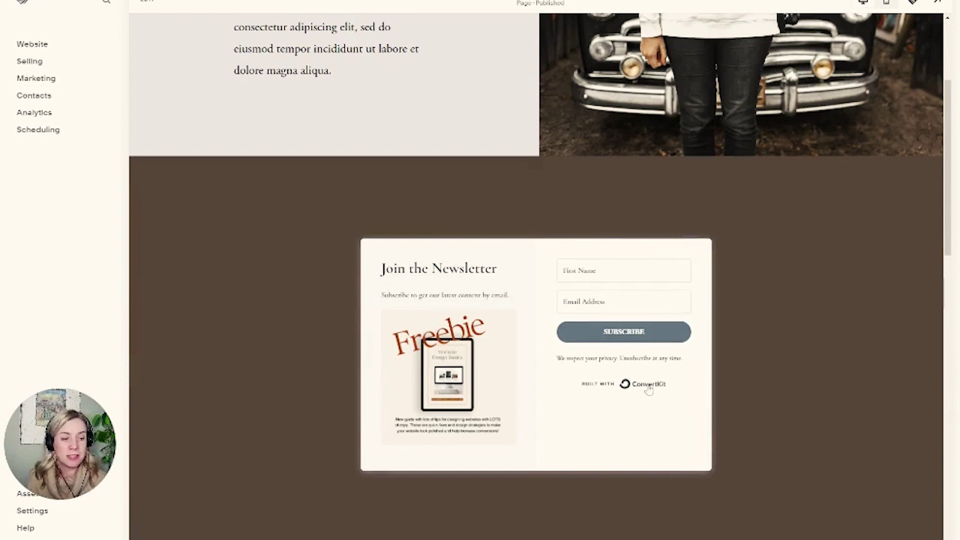
Reopen the page for editing and delete the embedded newsletter form's Code block
click(172, 7)
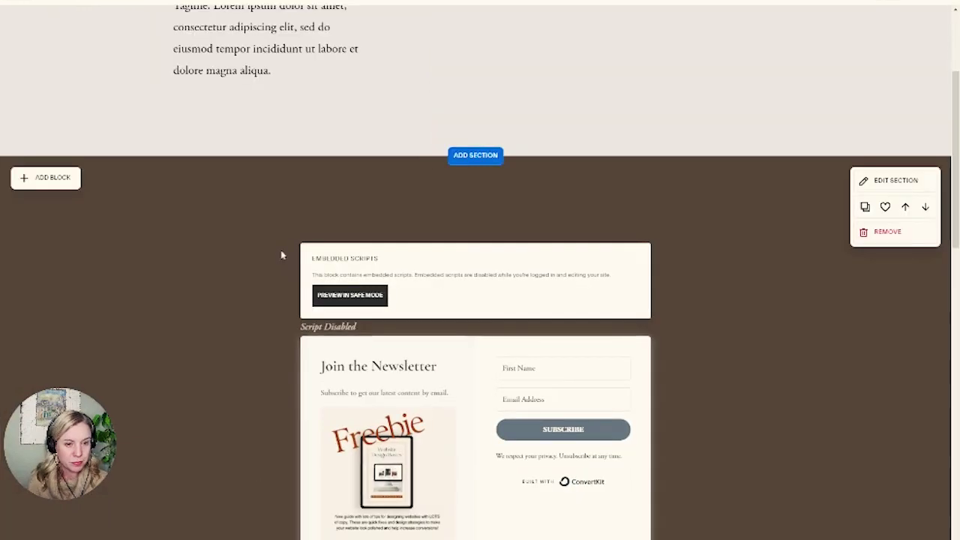
click(364, 267)
click(378, 222)
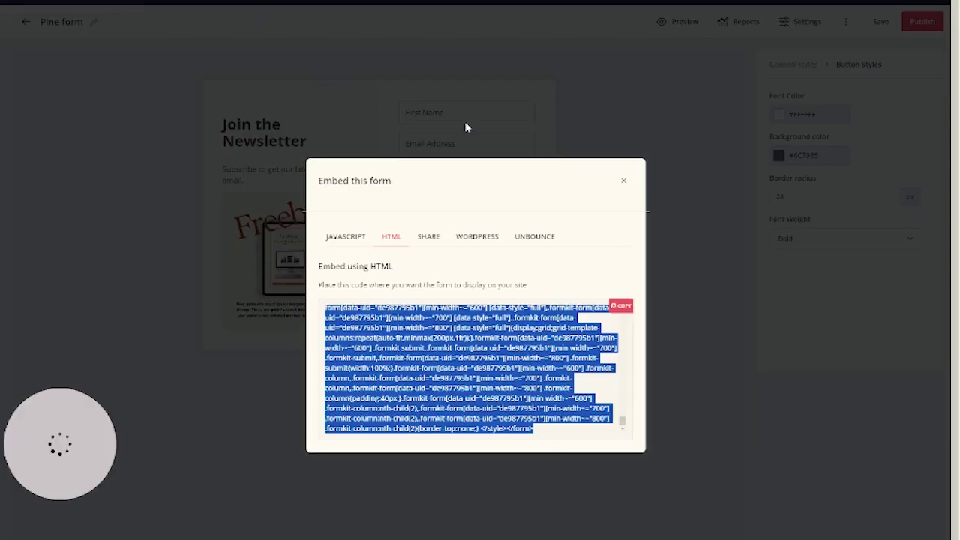
Switch to ConvertKit, leave the Pine form for the forms list, and look through the Inline format for a new form
click(624, 180)
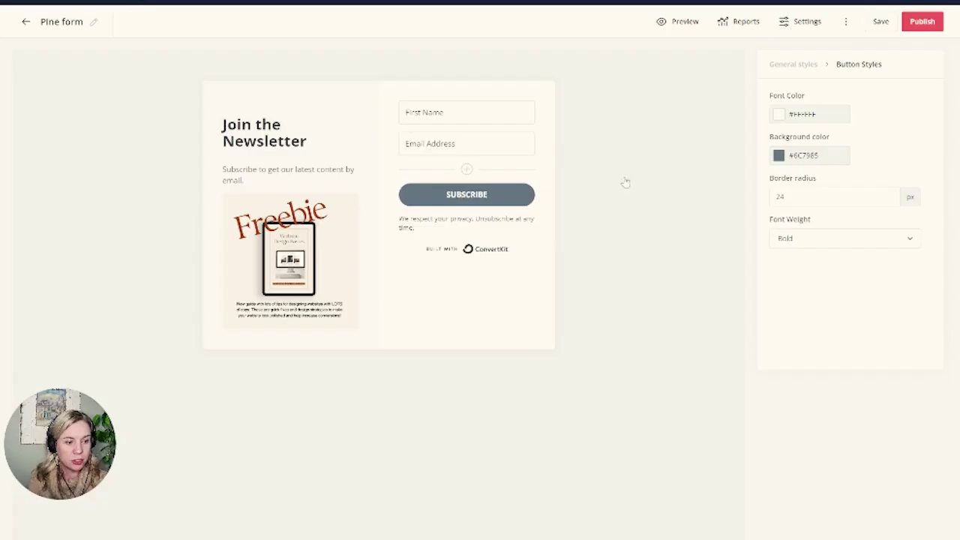
click(25, 24)
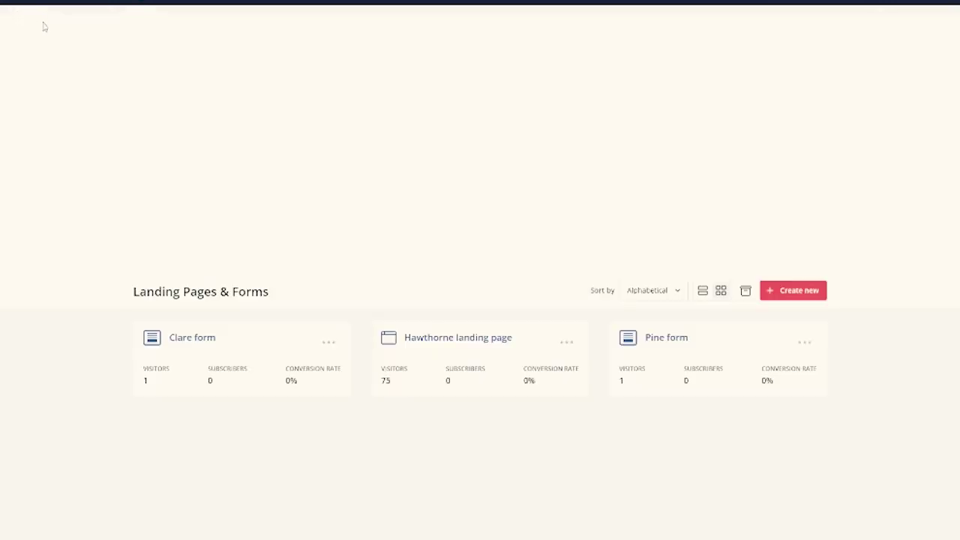
click(799, 291)
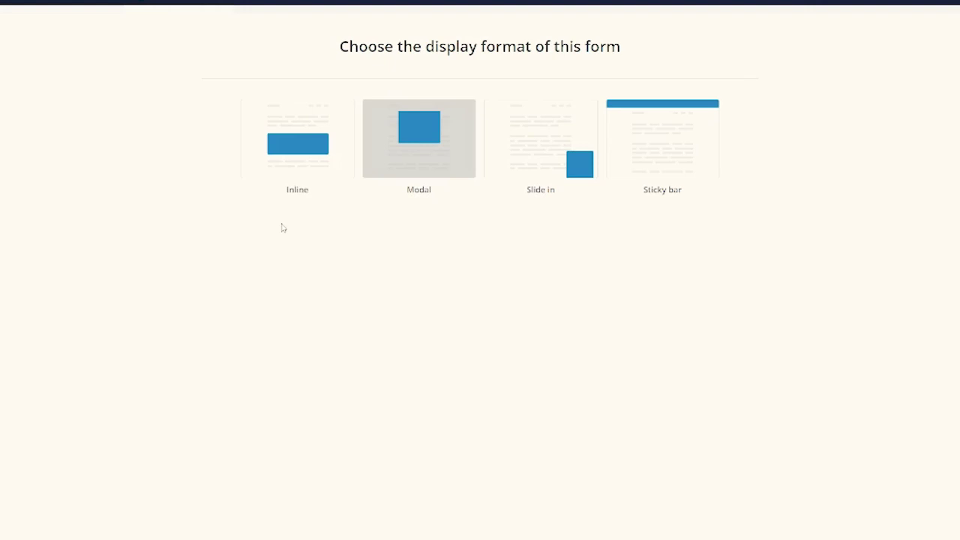
click(304, 170)
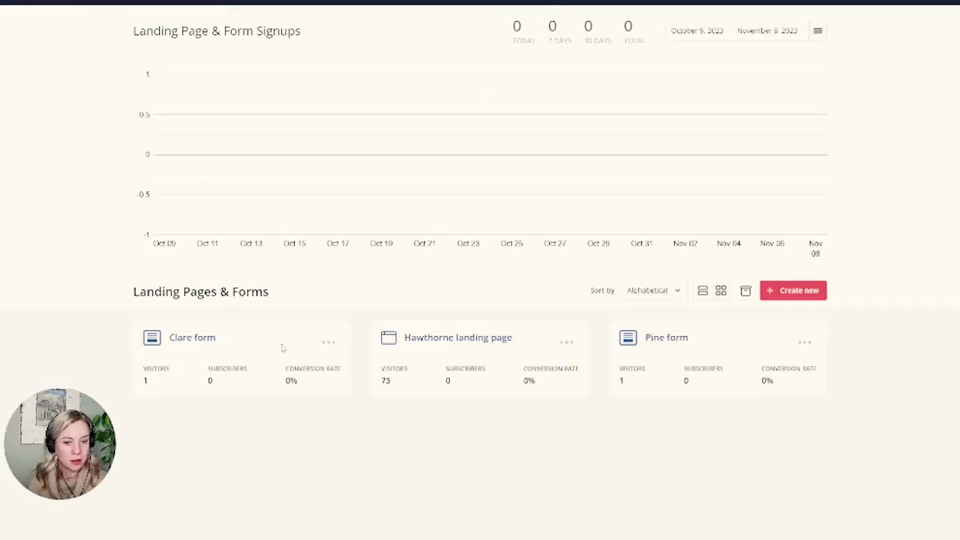
Open the Clare form from the forms list, save it, and publish it
click(328, 343)
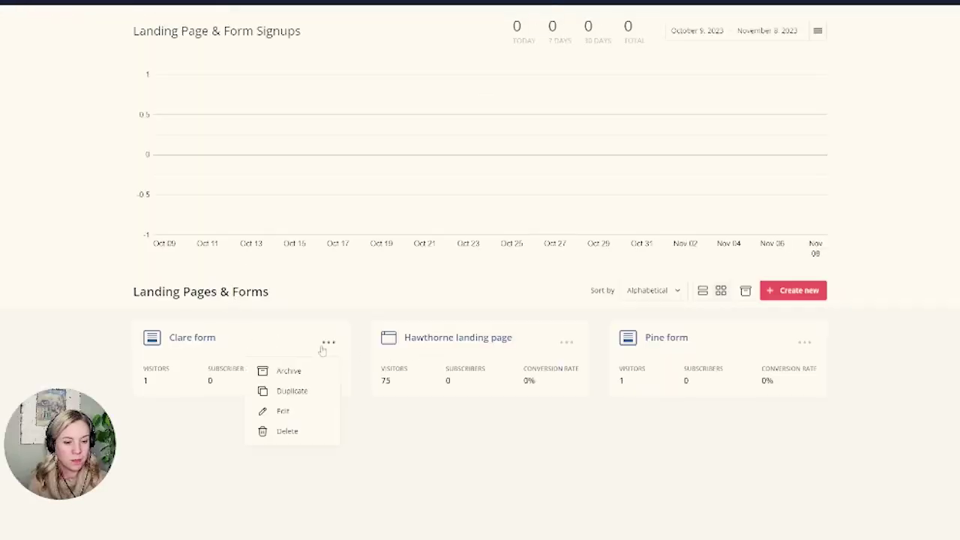
click(199, 340)
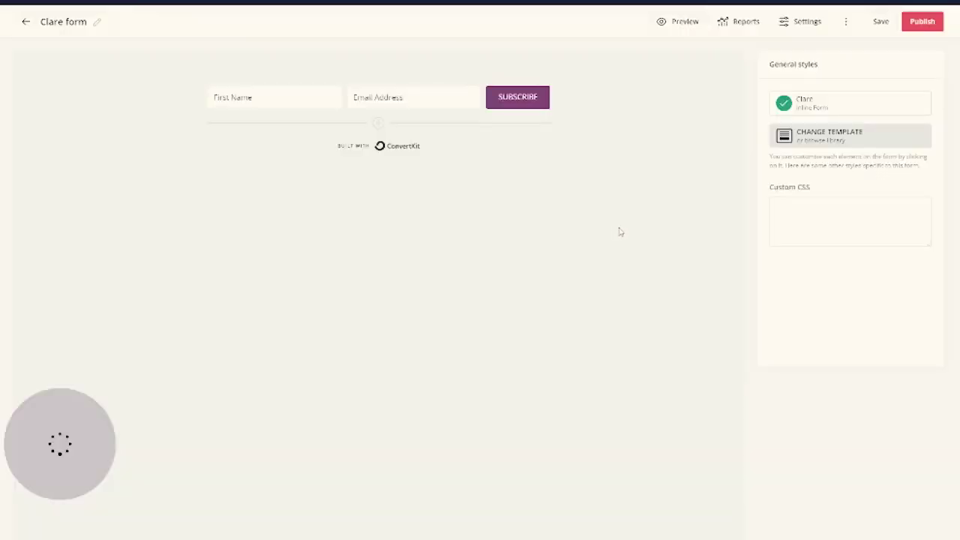
click(880, 24)
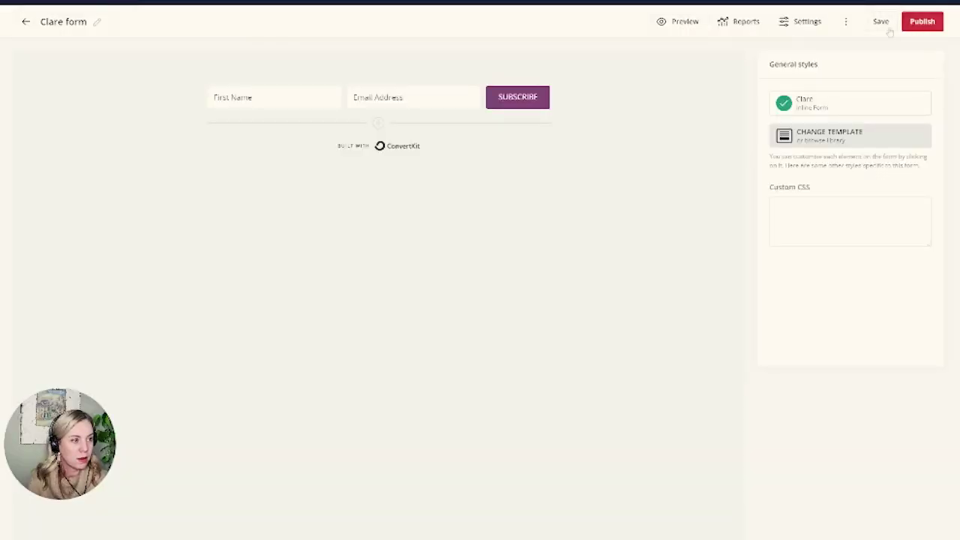
click(921, 22)
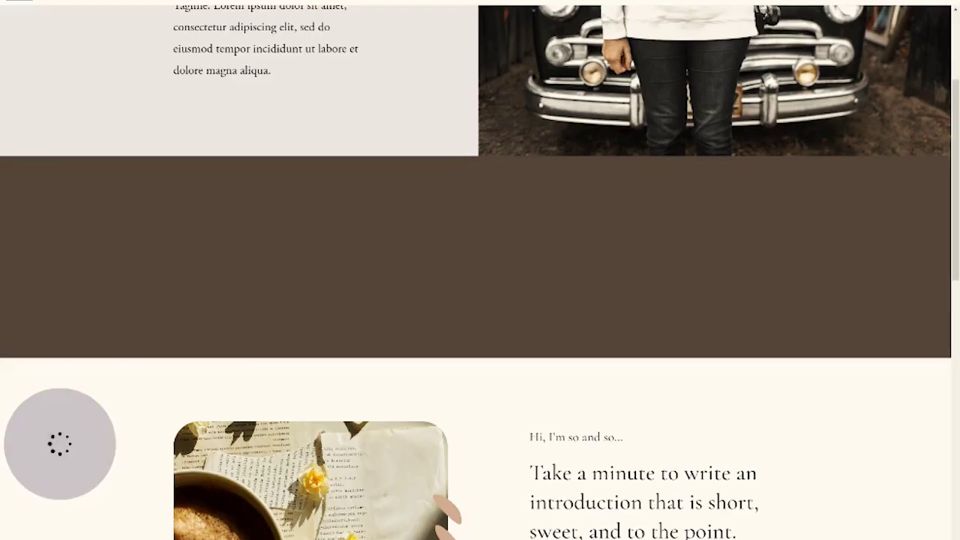
Add a Code block to the brown section and stretch it to about four times its default width
click(75, 184)
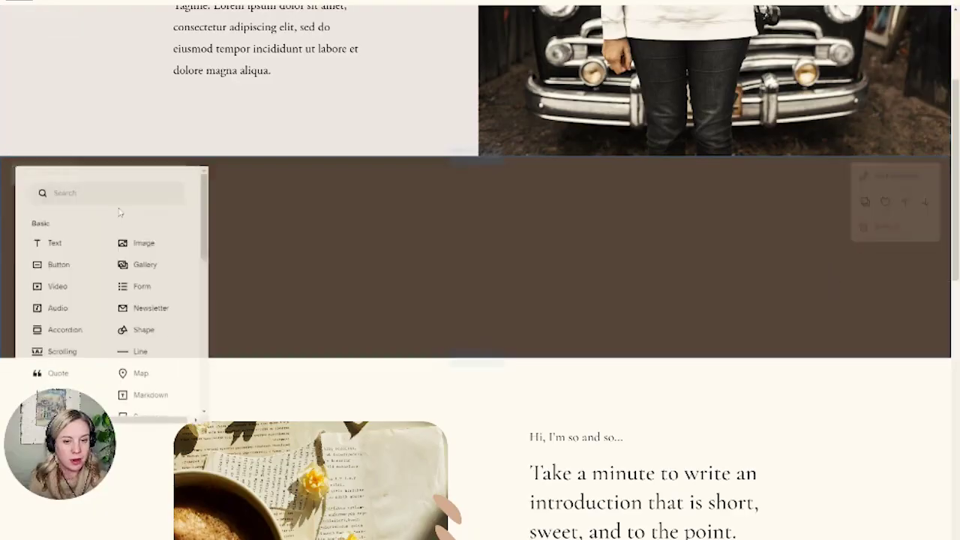
text(code)
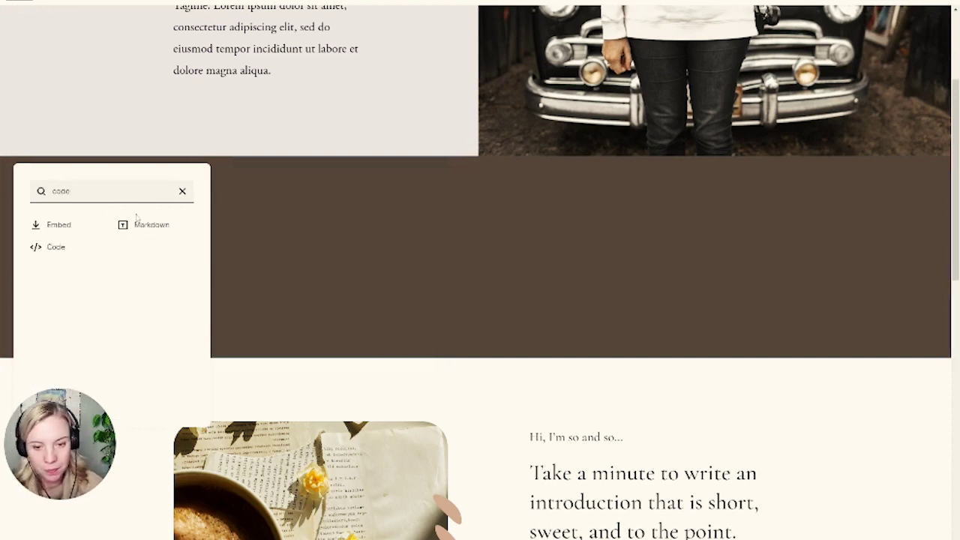
click(41, 249)
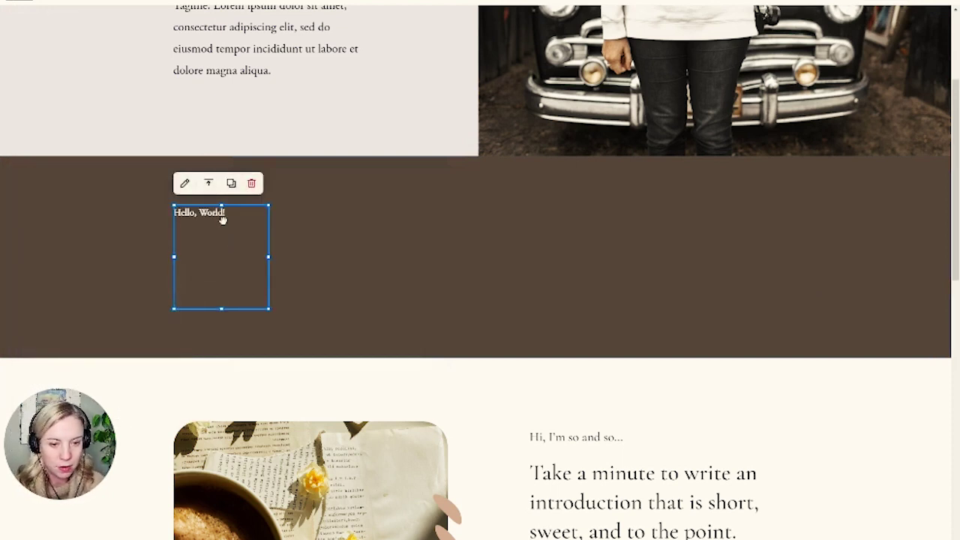
drag(267, 256, 548, 257)
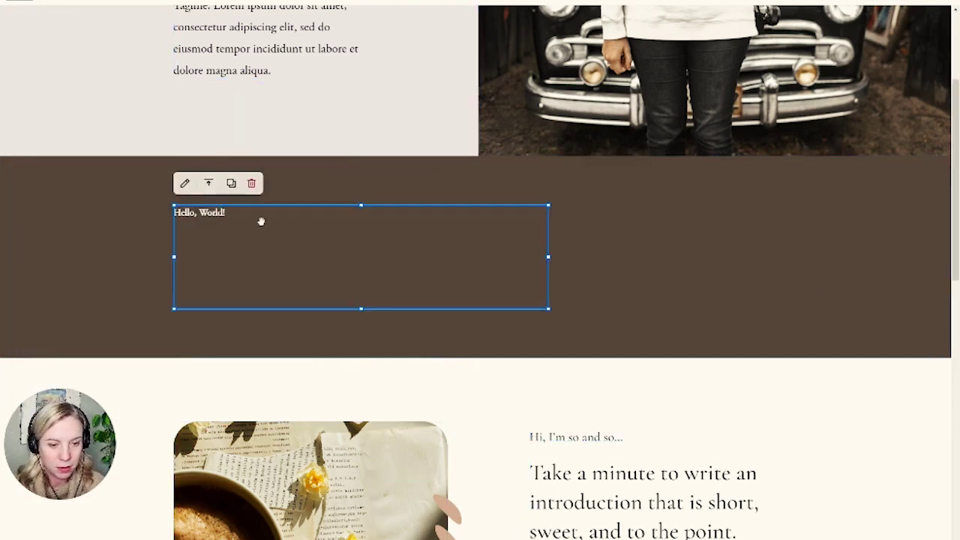
Replace the Code block's placeholder HTML with the Clare form's JavaScript embed code
click(185, 183)
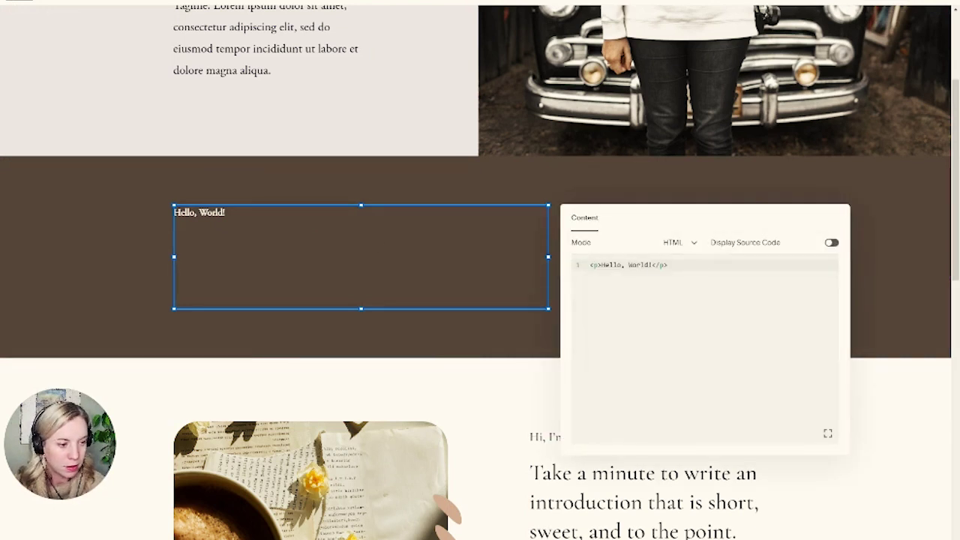
text(<script async data-uid="3a83d0d52b" src="https://crafty-maker-512.ck.page/3a83d0d52b/index.js"></script>)
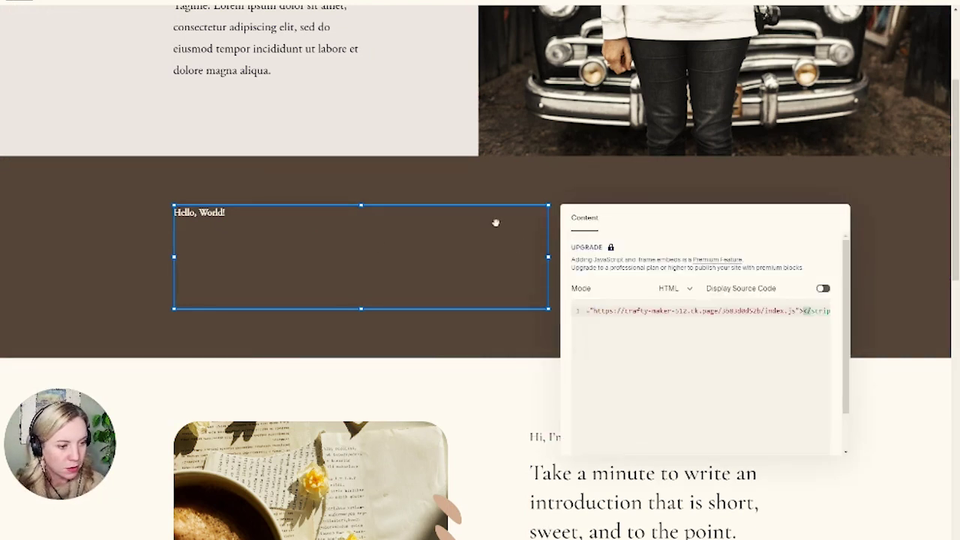
click(431, 170)
Center the slightly widened Code block in the brown section and exit page editing
drag(439, 229, 551, 251)
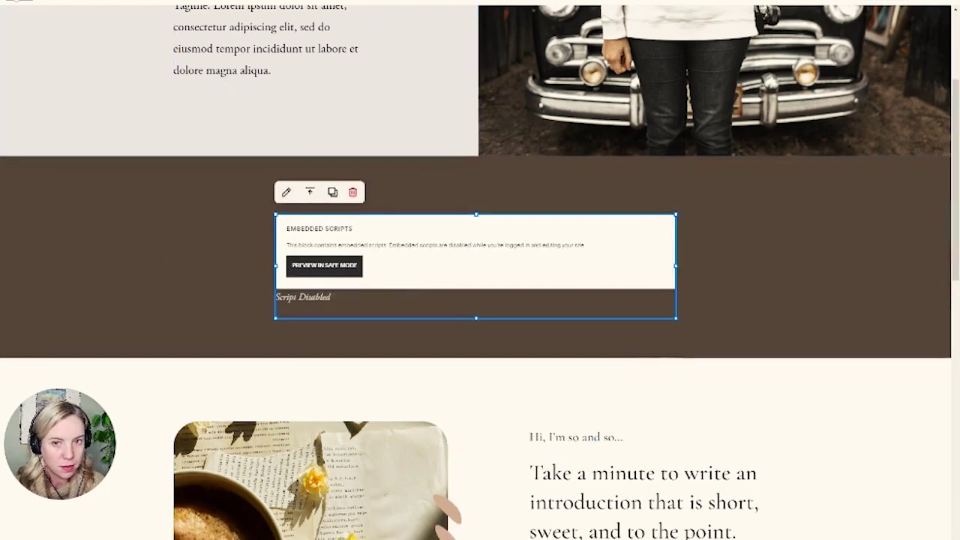
key(Escape)
key(Escape)
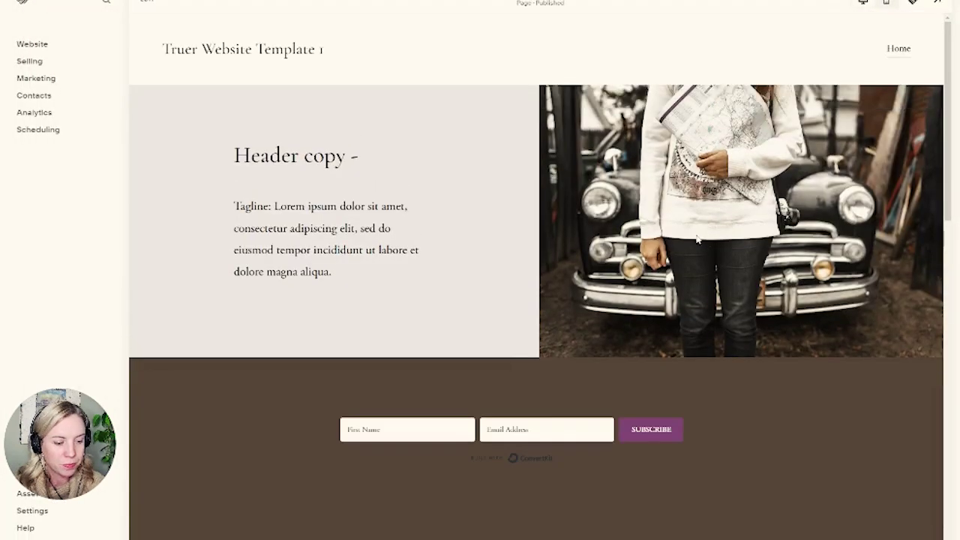
Reopen the page for editing and shift the Code block toward the right of the brown section
scroll(608, 447, down, 2)
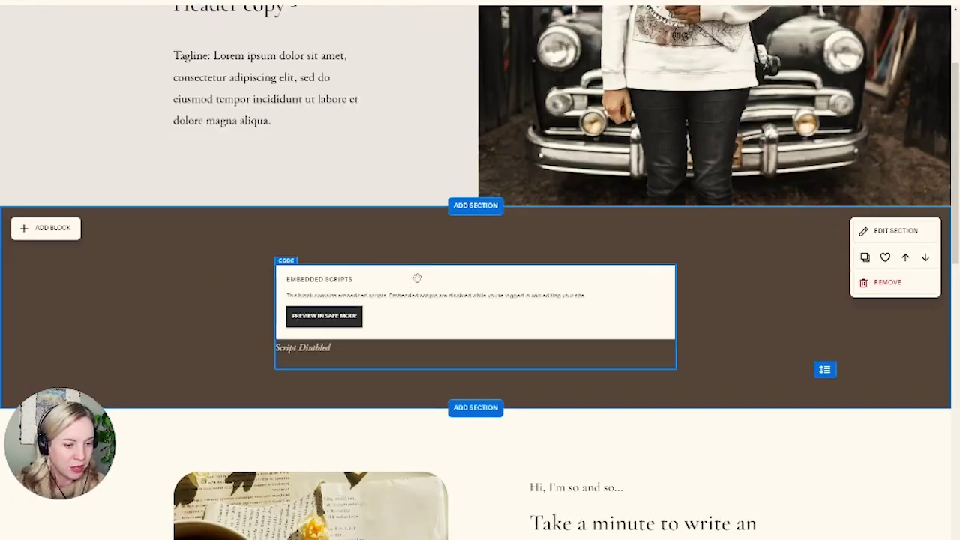
drag(414, 307, 414, 307)
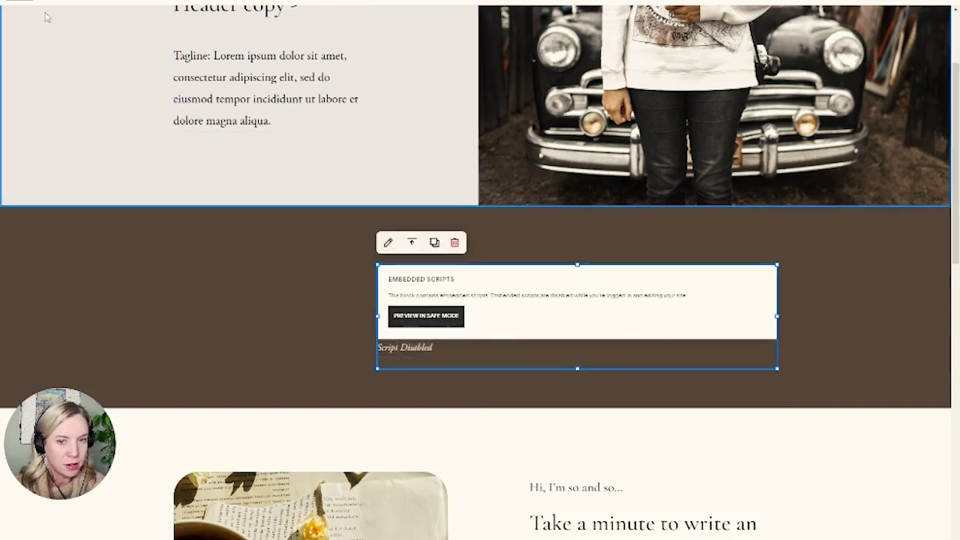
click(33, 239)
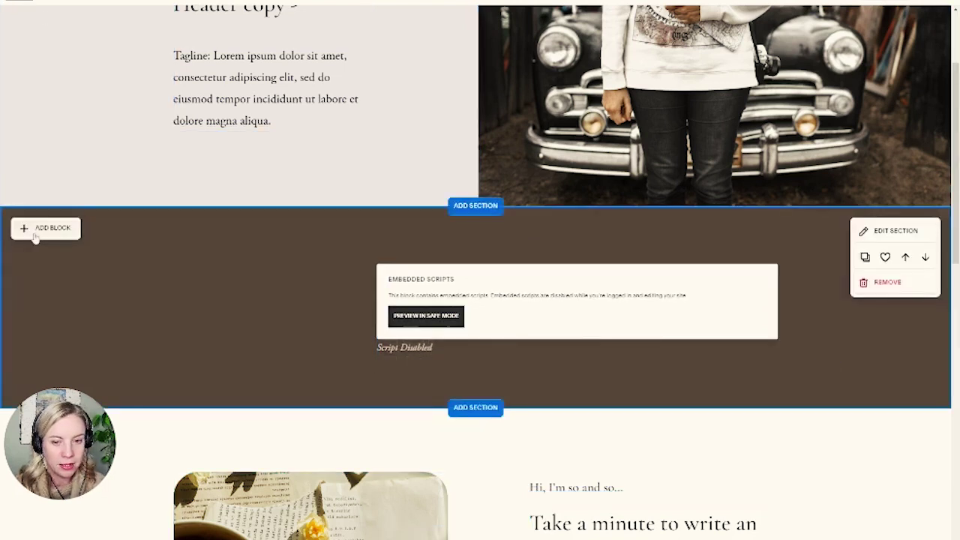
Add a Text block to the left of the Code block and make it about as tall as the Code block
click(32, 230)
click(68, 295)
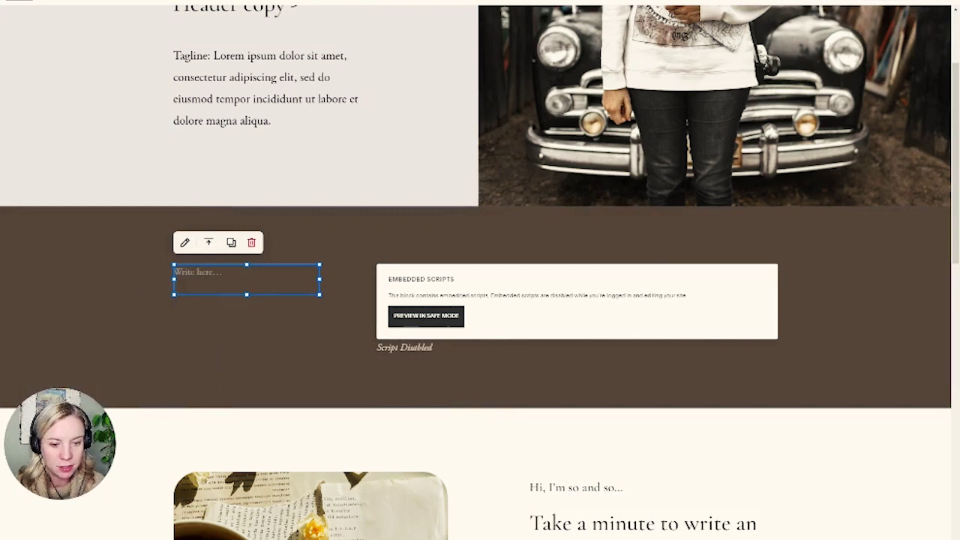
drag(247, 294, 240, 348)
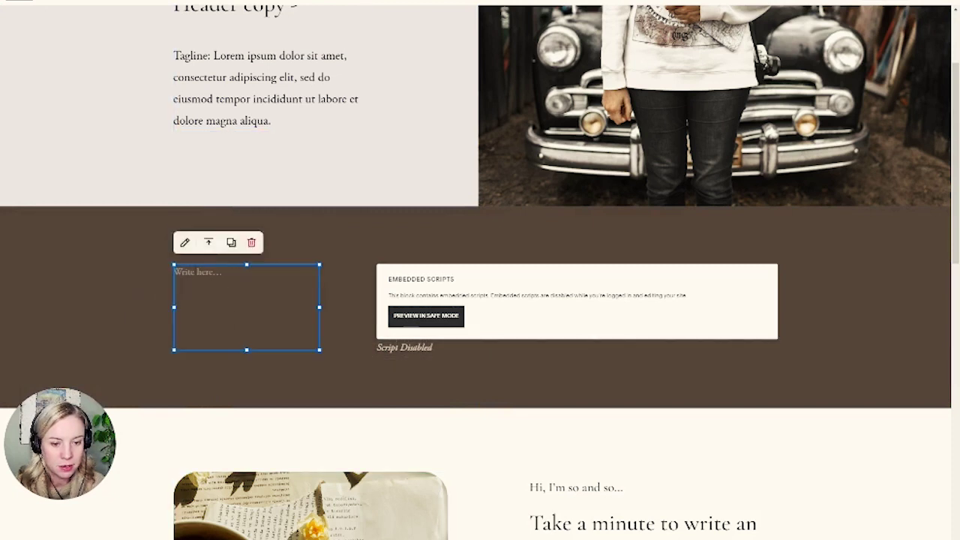
Enter "SUBSCRIBE FOR THE FREE GUIDE!" in the new Text block
click(247, 307)
text(SUBS)
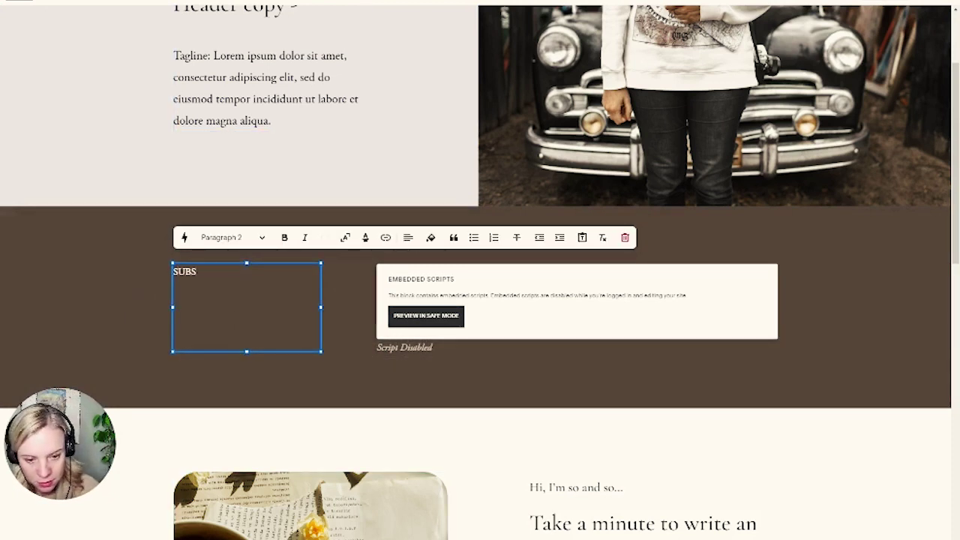
text(CRIBE FORTG)
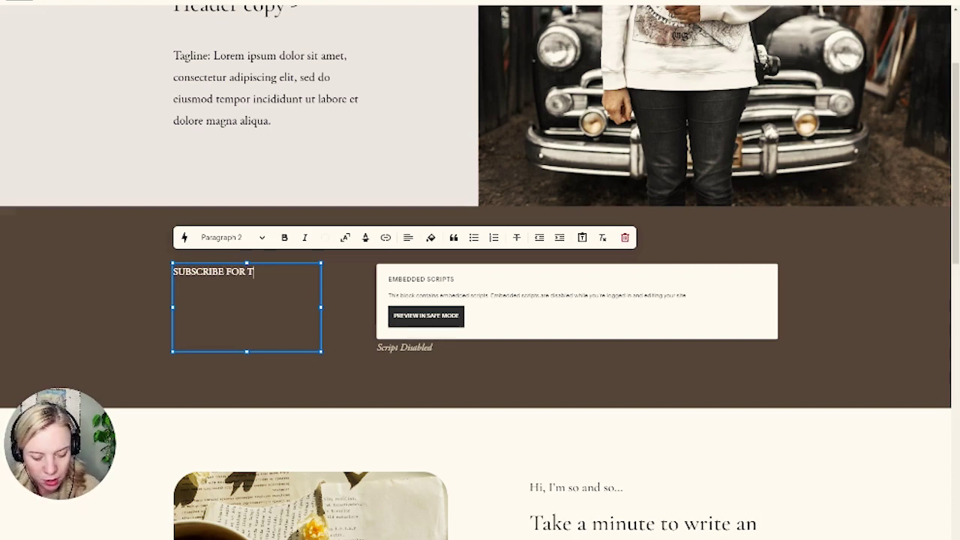
text(HE FREE G)
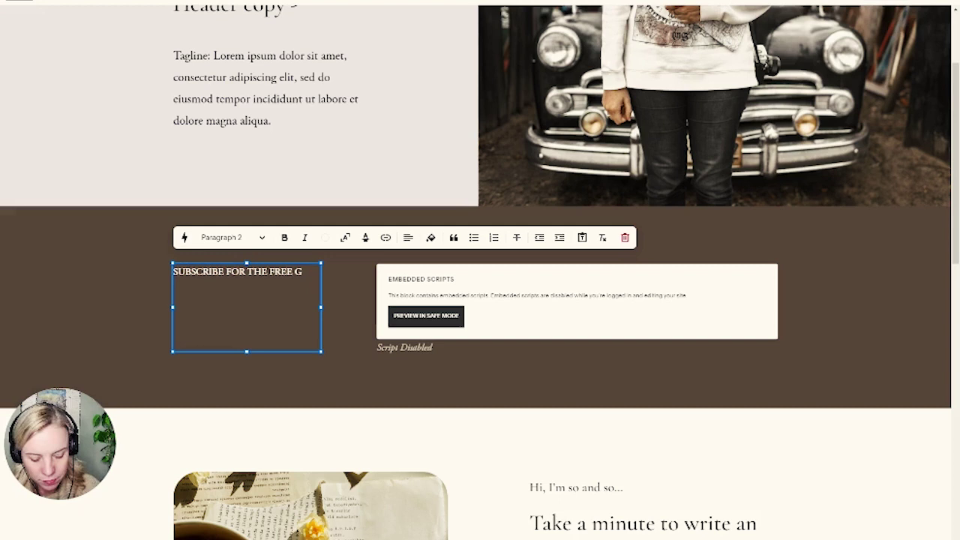
text(UIDE!)
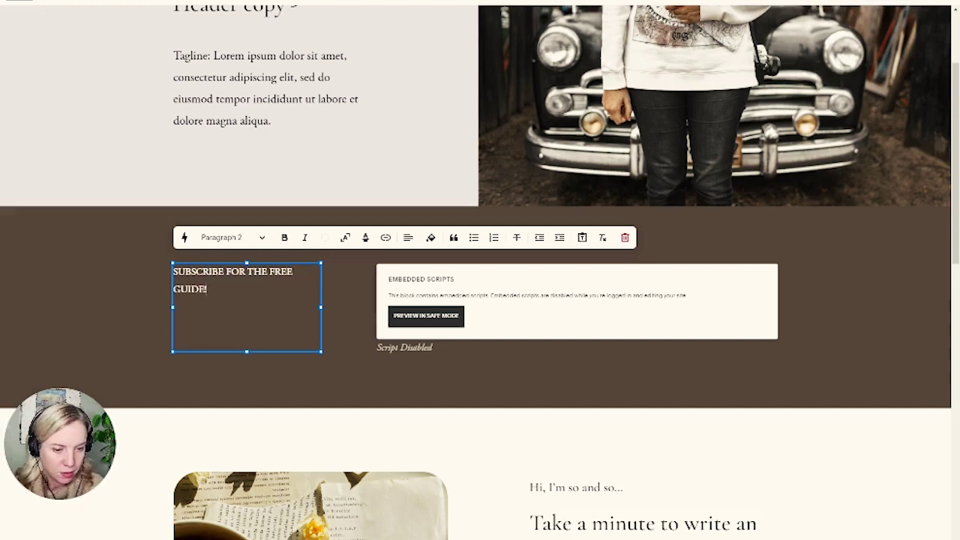
Center the subscribe text, give it a larger heading style, and check it beside the form outside editing
key(ctrl+a)
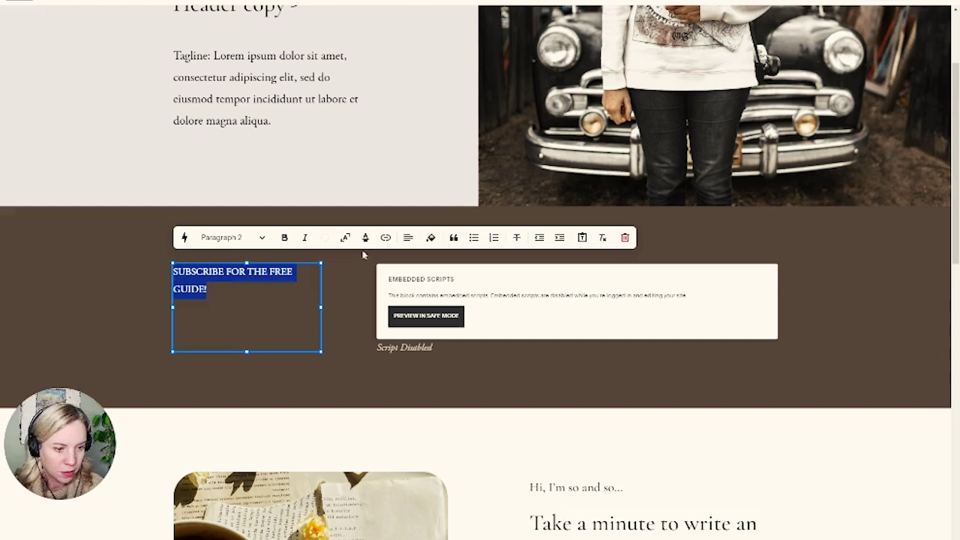
click(408, 237)
click(398, 263)
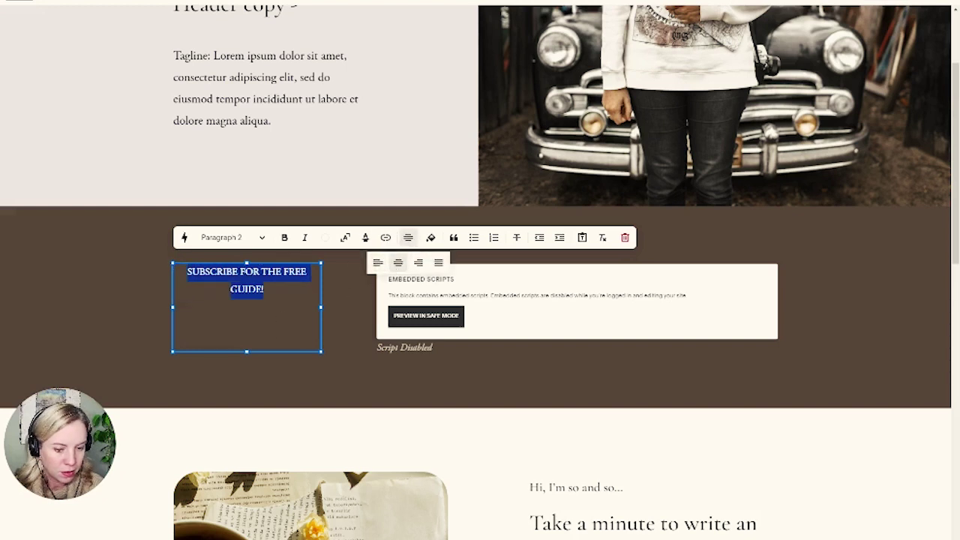
click(261, 237)
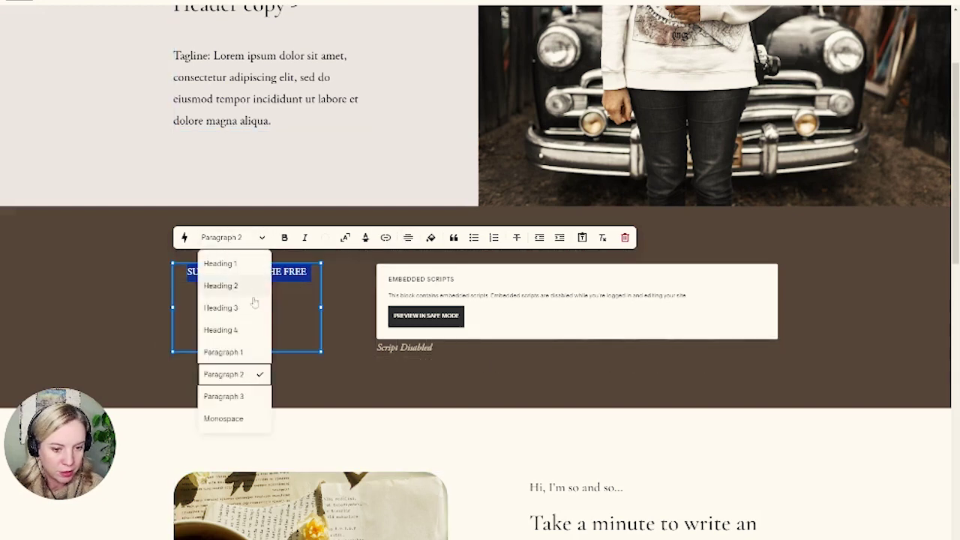
click(253, 295)
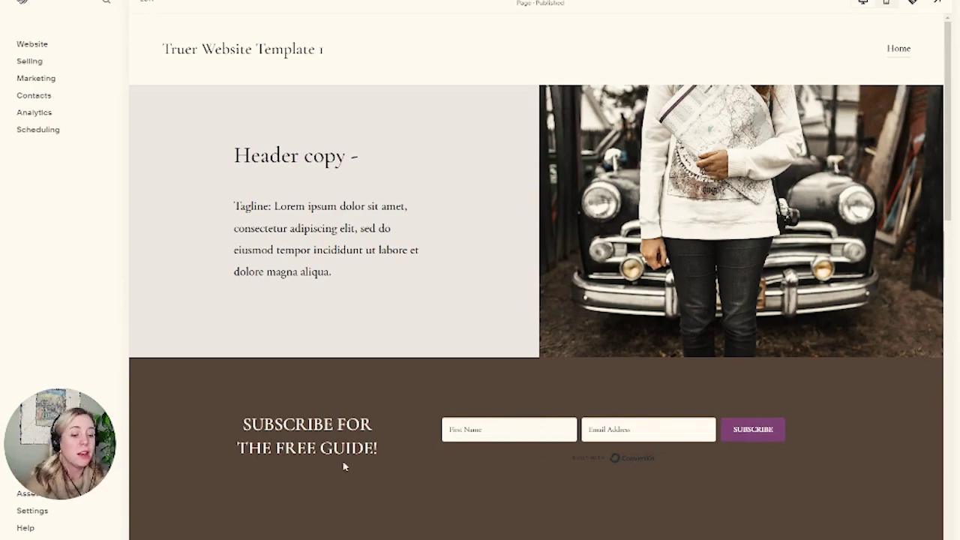
scroll(337, 473, down, 3)
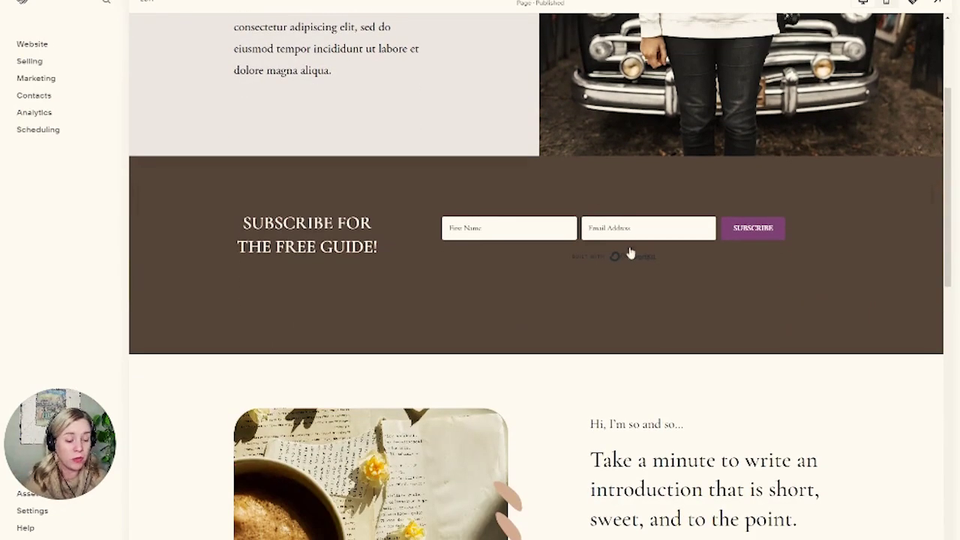